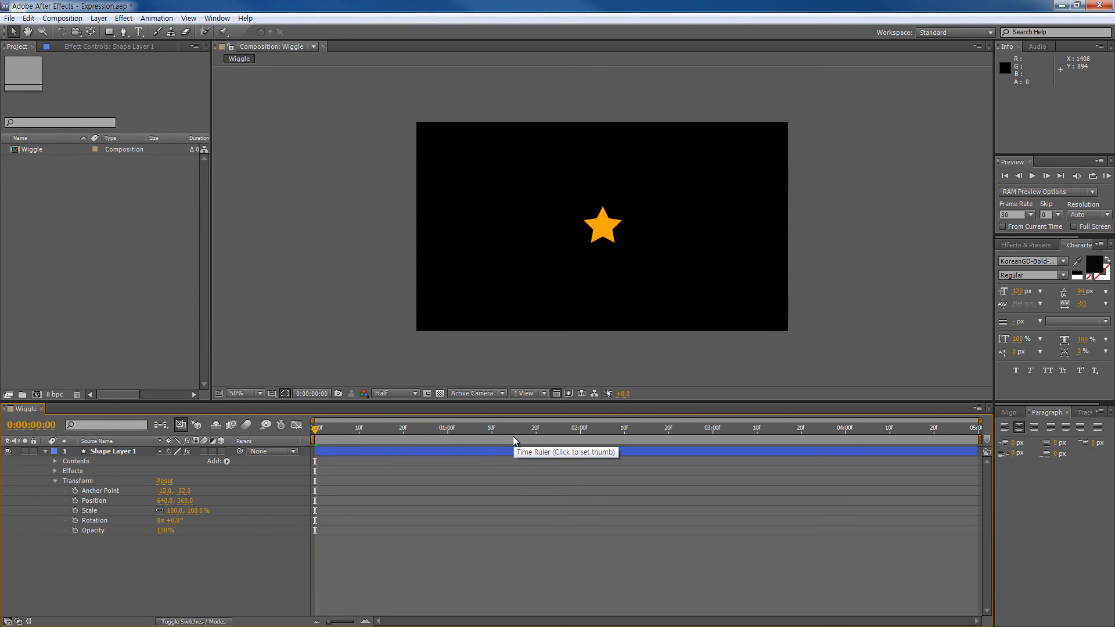
Step: Try shifting the star's horizontal position and rotating it through its Transform values, undoing each change
{"action": "left_click_drag", "start_coordinate": [164, 501], "coordinate": [70, 501]}
{"action": "key", "text": "ctrl+z"}
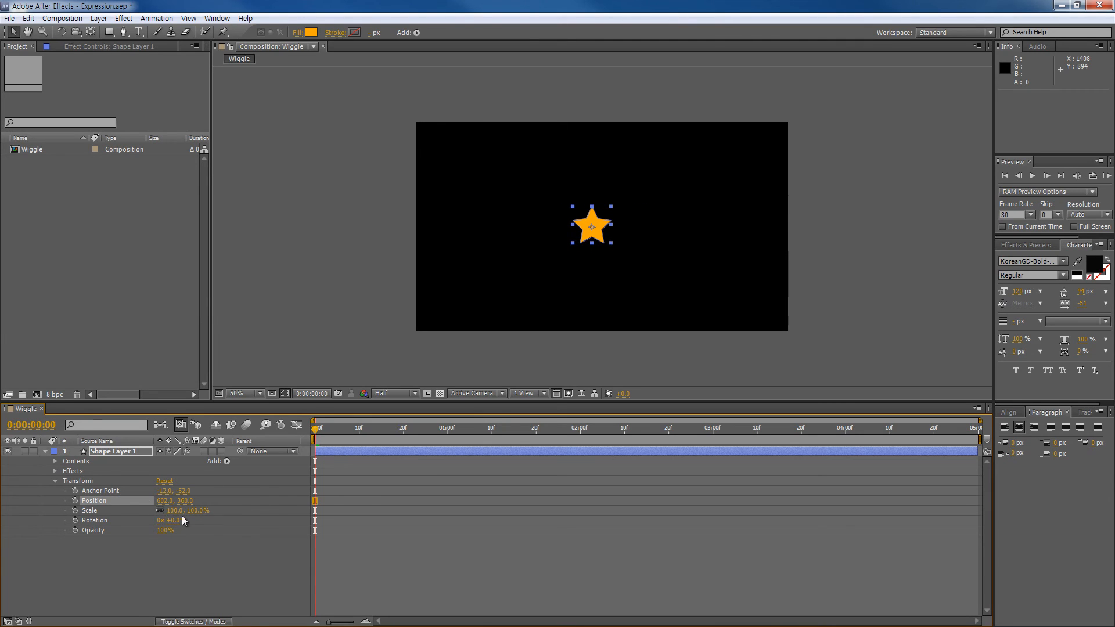
{"action": "left_click_drag", "start_coordinate": [176, 521], "coordinate": [199, 532]}
{"action": "key", "text": "ctrl+z"}
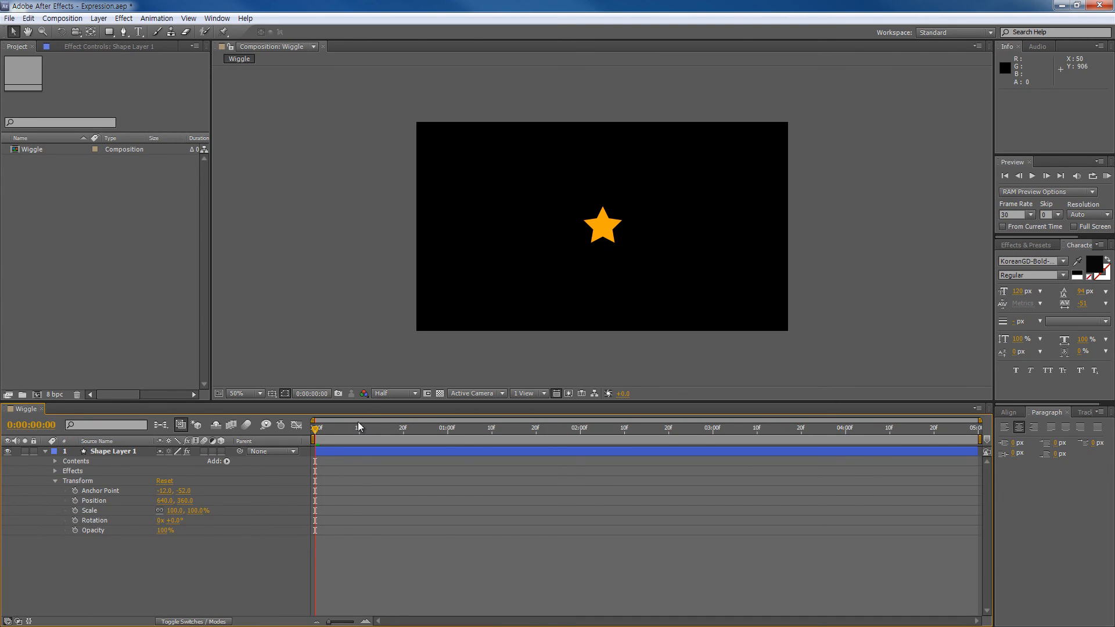
Step: Add an expression to the star layer's Position property and enlarge the expression editing area
{"action": "left_click", "coordinate": [97, 501]}
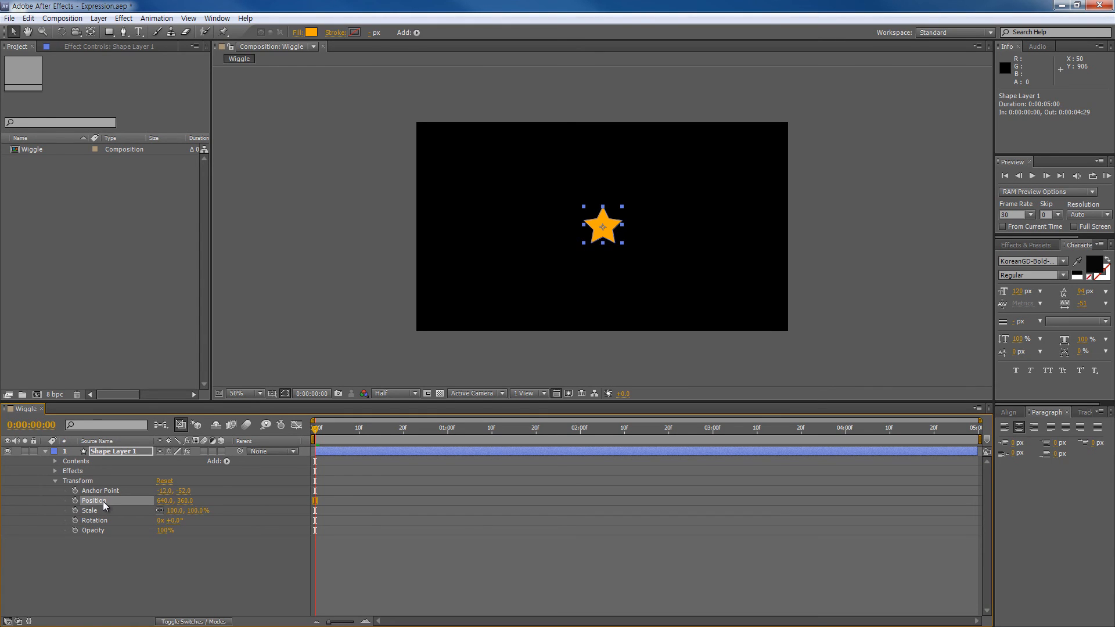
{"action": "left_click", "coordinate": [158, 18]}
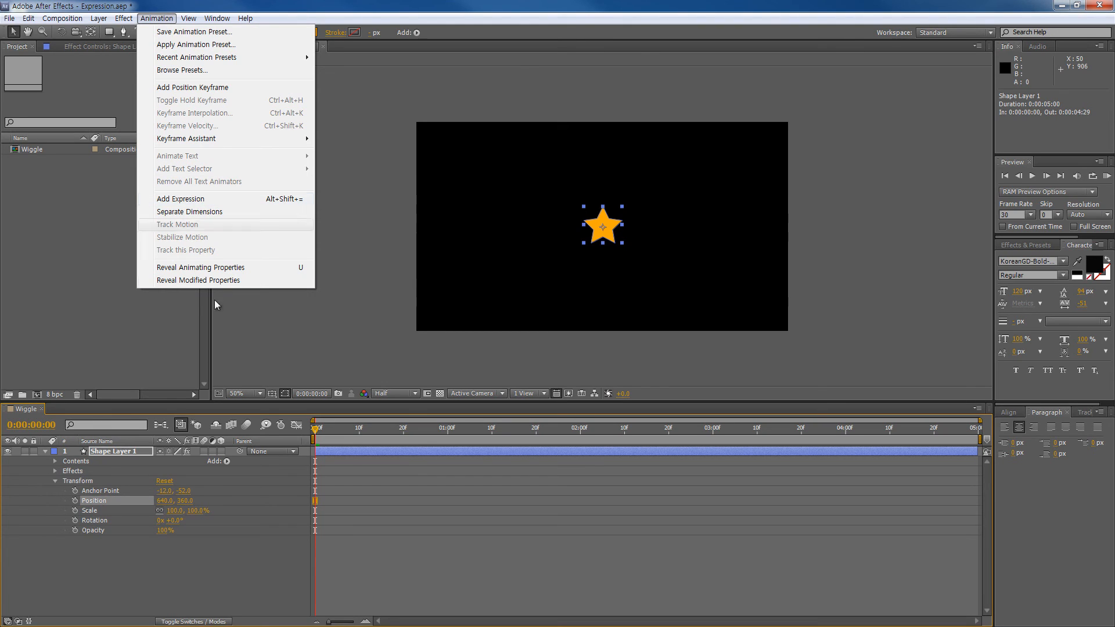
{"action": "left_click", "coordinate": [101, 501]}
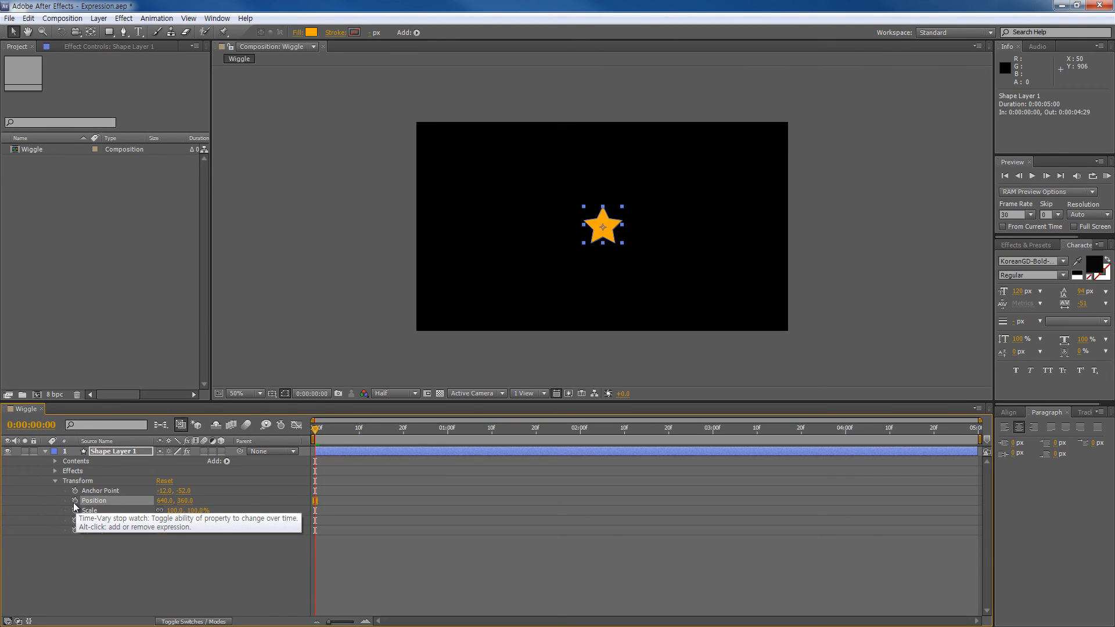
{"action": "left_click", "coordinate": [74, 502], "text": "alt"}
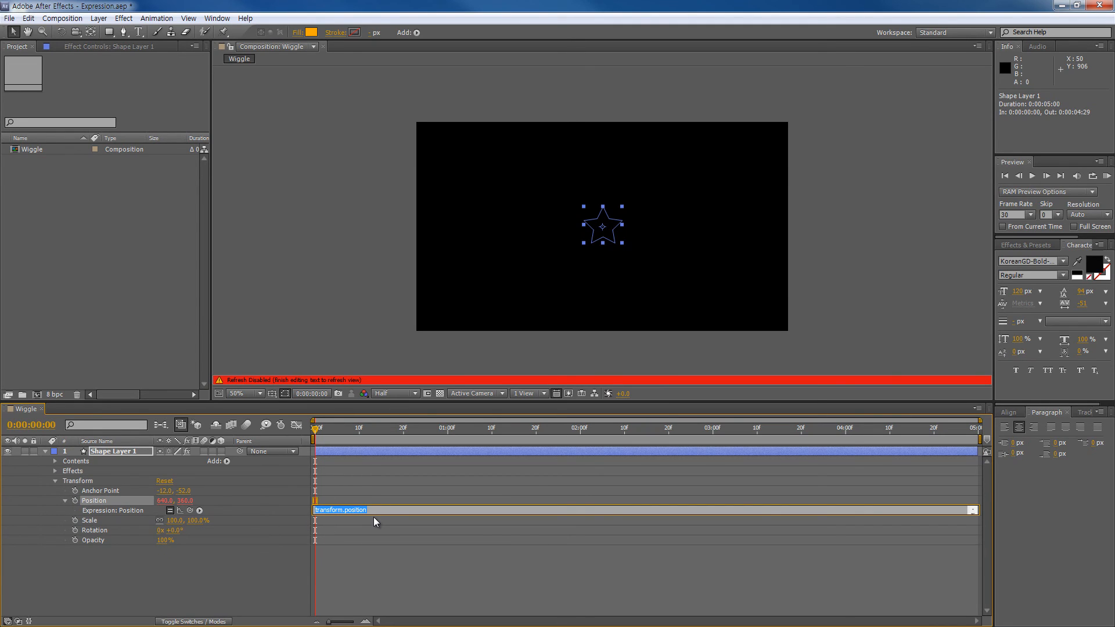
{"action": "left_click", "coordinate": [424, 514]}
{"action": "left_click_drag", "start_coordinate": [424, 515], "coordinate": [431, 613]}
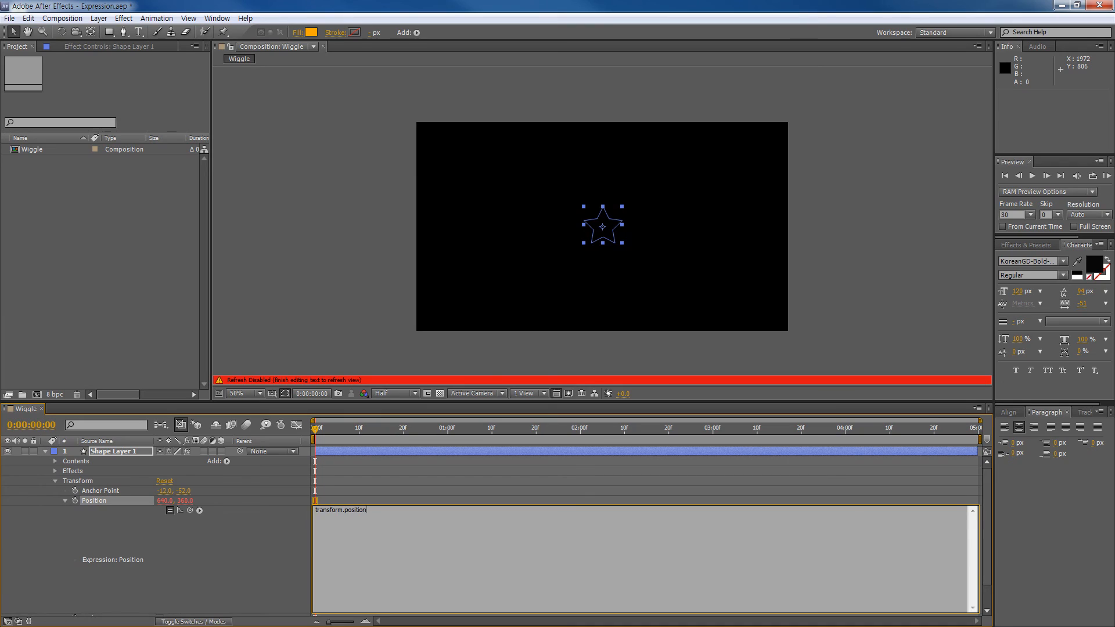
Step: Replace the default Position expression with the fixed coordinates [640,360]
{"action": "key", "text": "ctrl+a"}
{"action": "key", "text": "BackSpace"}
{"action": "type", "text": "[64"}
{"action": "left_click", "coordinate": [504, 477]}
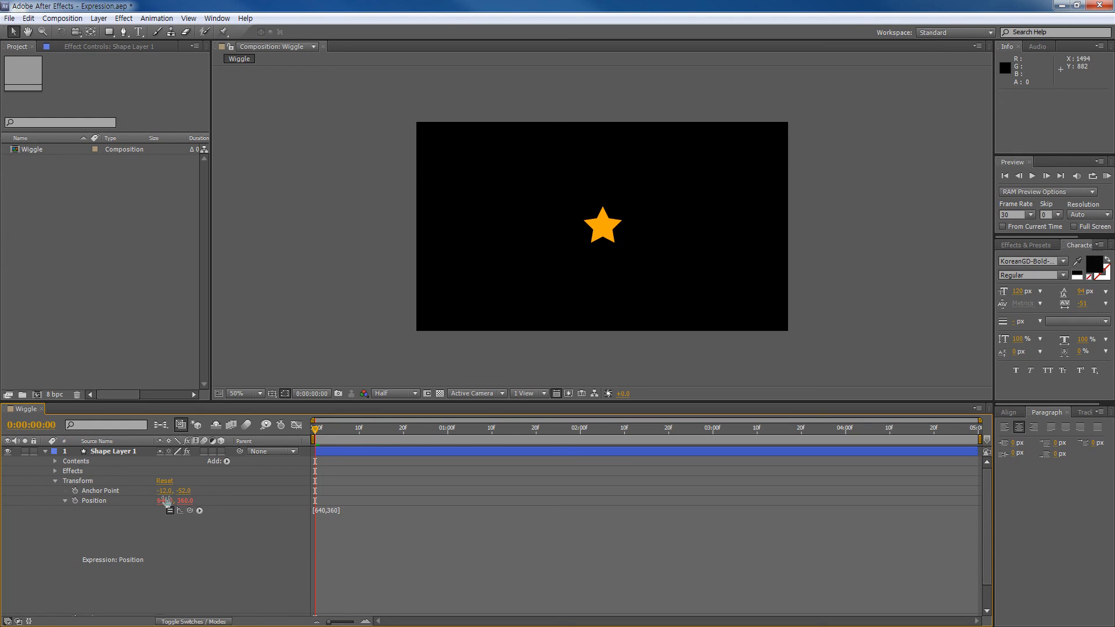
Step: Try changing the star's horizontal position value directly, undo it, and reselect the Position property
{"action": "left_click_drag", "start_coordinate": [166, 501], "coordinate": [158, 501]}
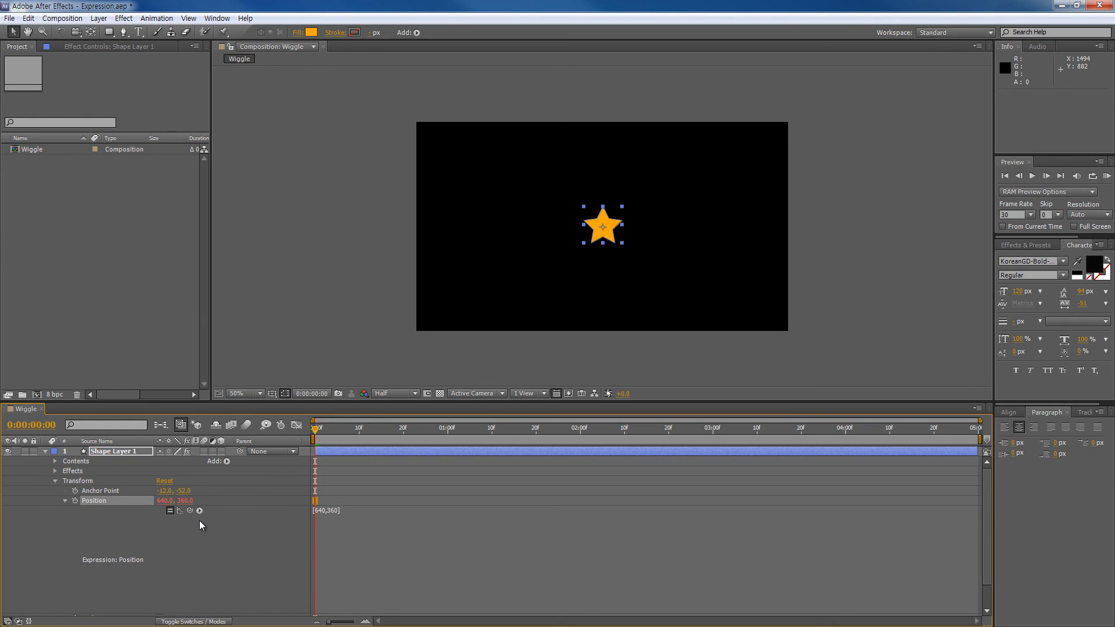
{"action": "key", "text": "ctrl+z"}
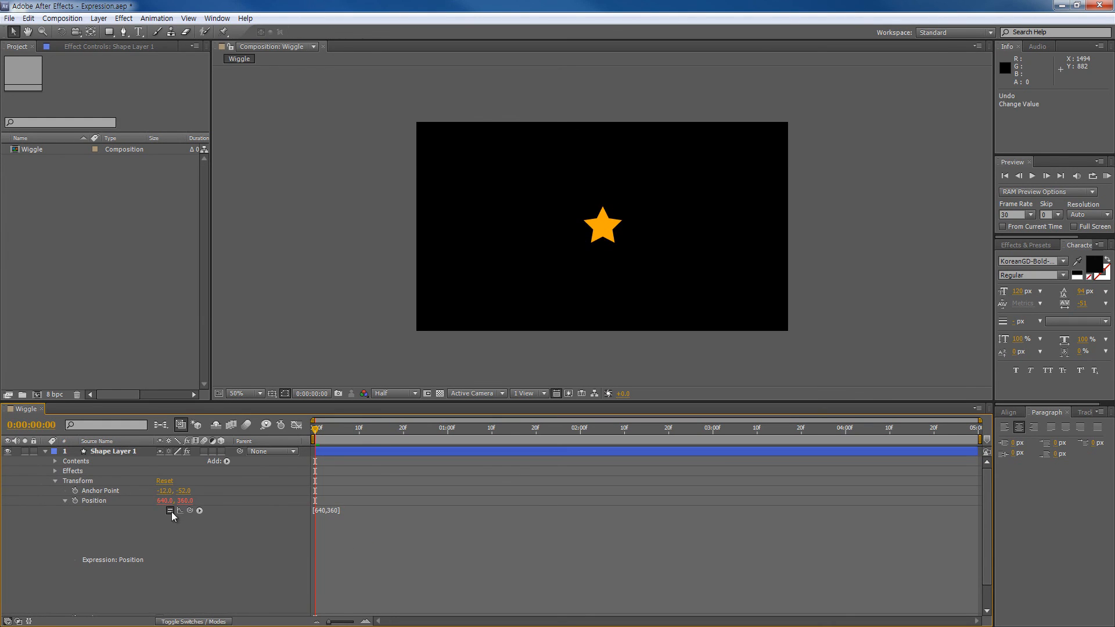
{"action": "left_click", "coordinate": [96, 500]}
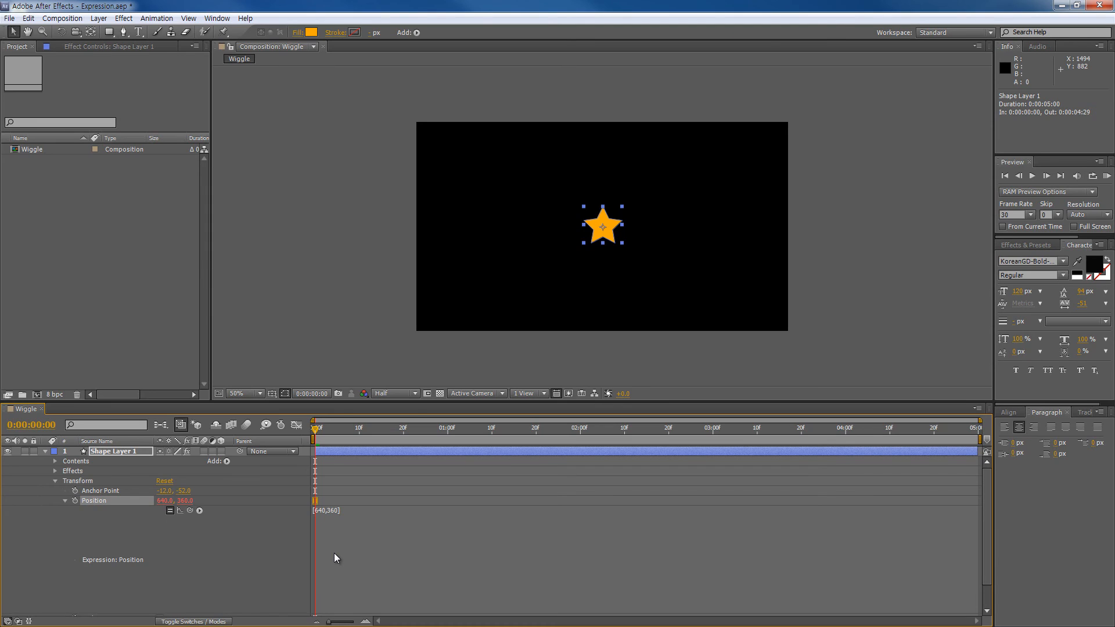
Step: Change the Position expression to [640,360+100], and switch the expression off and on again
{"action": "left_click", "coordinate": [333, 512]}
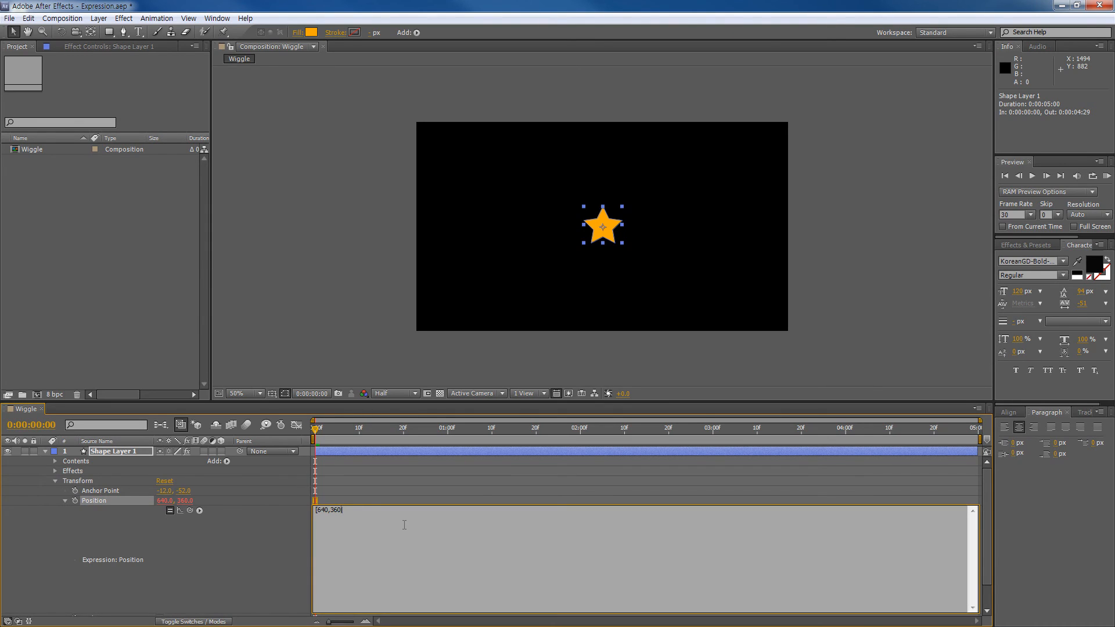
{"action": "type", "text": "+100"}
{"action": "left_click", "coordinate": [397, 481]}
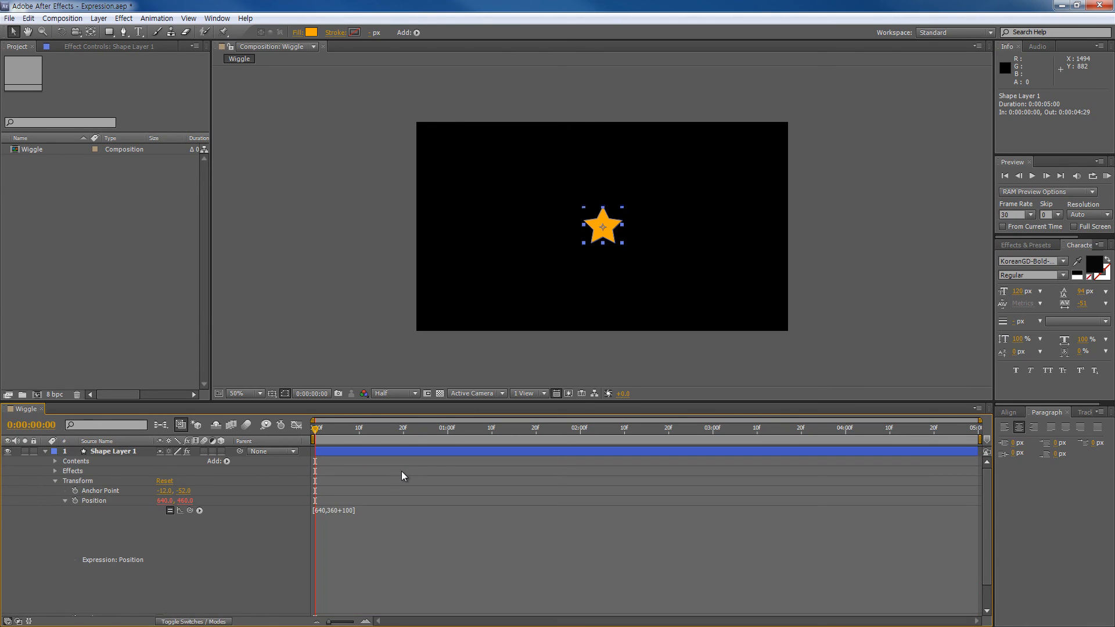
{"action": "left_click", "coordinate": [170, 510]}
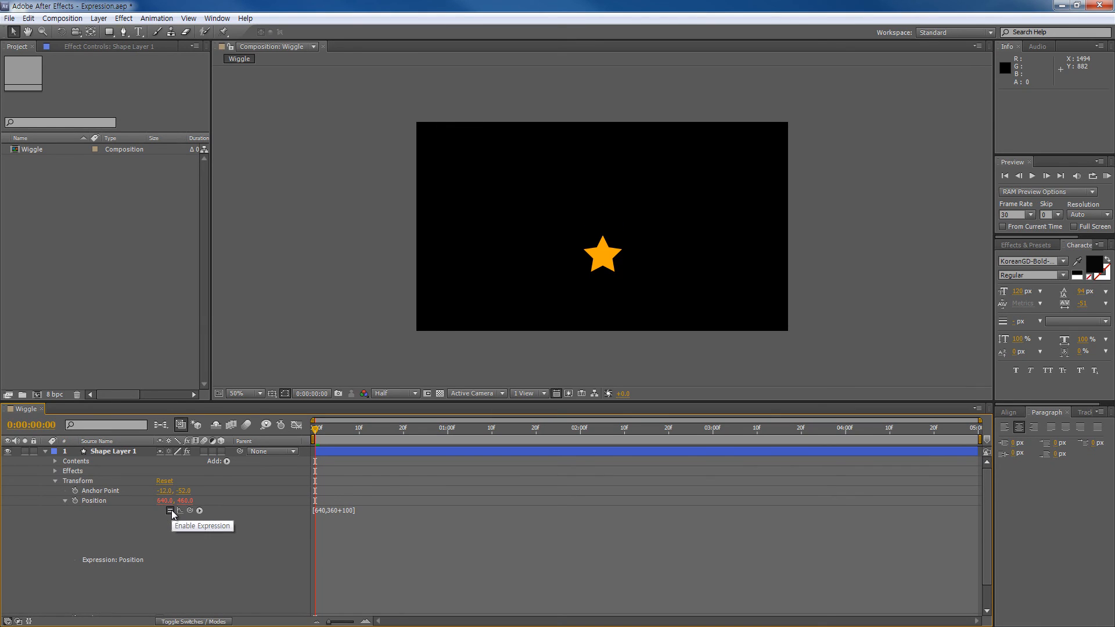
{"action": "left_click", "coordinate": [170, 511]}
Step: Replace the 100 in the Position expression with a pick-whipped Rotation reference, making it [640,360+transform.rotation]
{"action": "left_click", "coordinate": [350, 510]}
{"action": "left_click", "coordinate": [357, 511]}
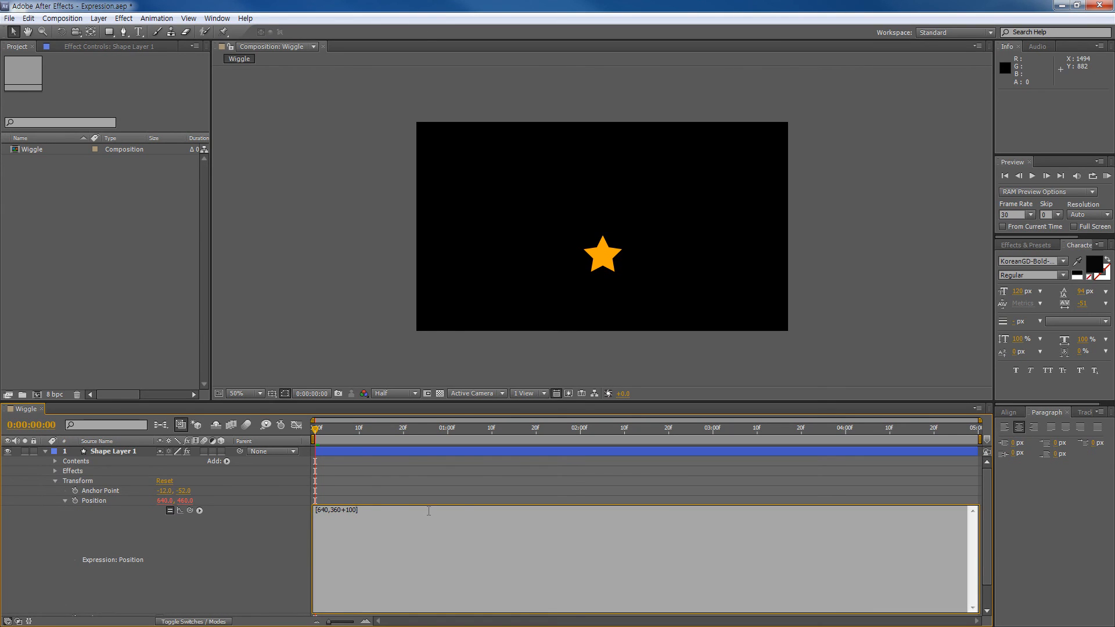
{"action": "key", "text": "BackSpace"}
{"action": "key", "text": "BackSpace"}
{"action": "key", "text": "BackSpace"}
{"action": "key", "text": "BackSpace"}
{"action": "type", "text": "+"}
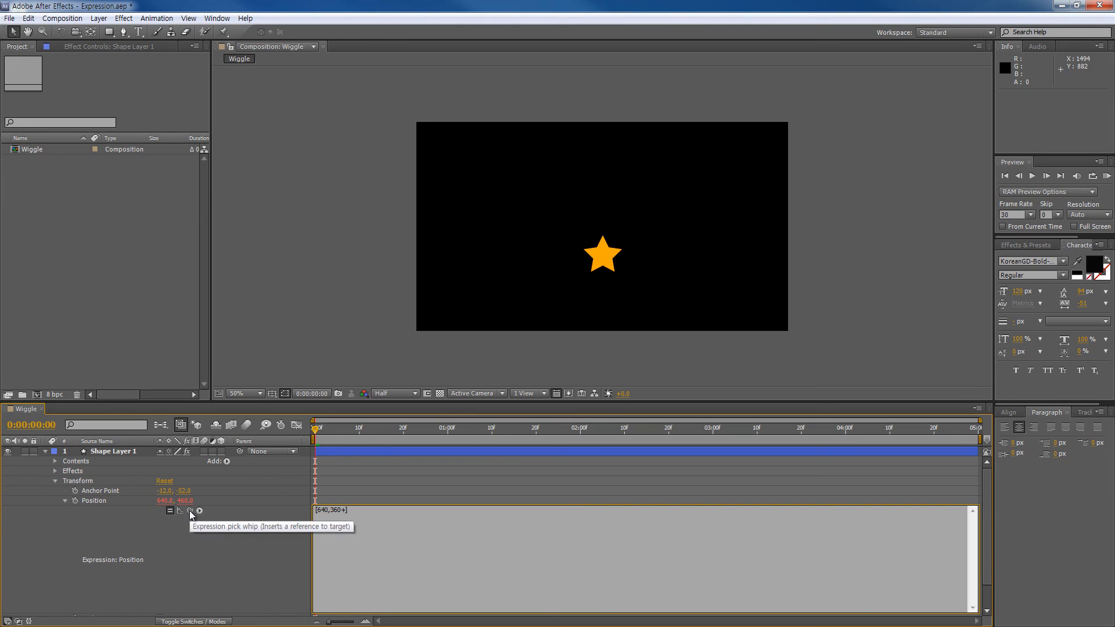
{"action": "left_click_drag", "start_coordinate": [189, 511], "coordinate": [141, 618]}
{"action": "left_click_drag", "start_coordinate": [141, 624], "coordinate": [100, 606]}
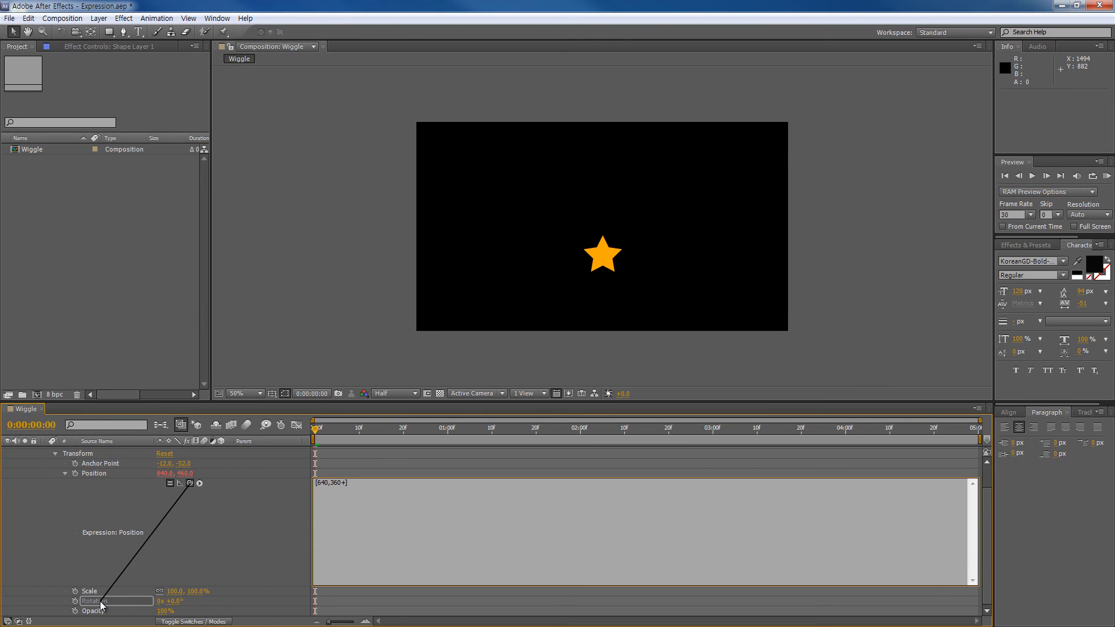
{"action": "left_click_drag", "start_coordinate": [100, 605], "coordinate": [101, 606]}
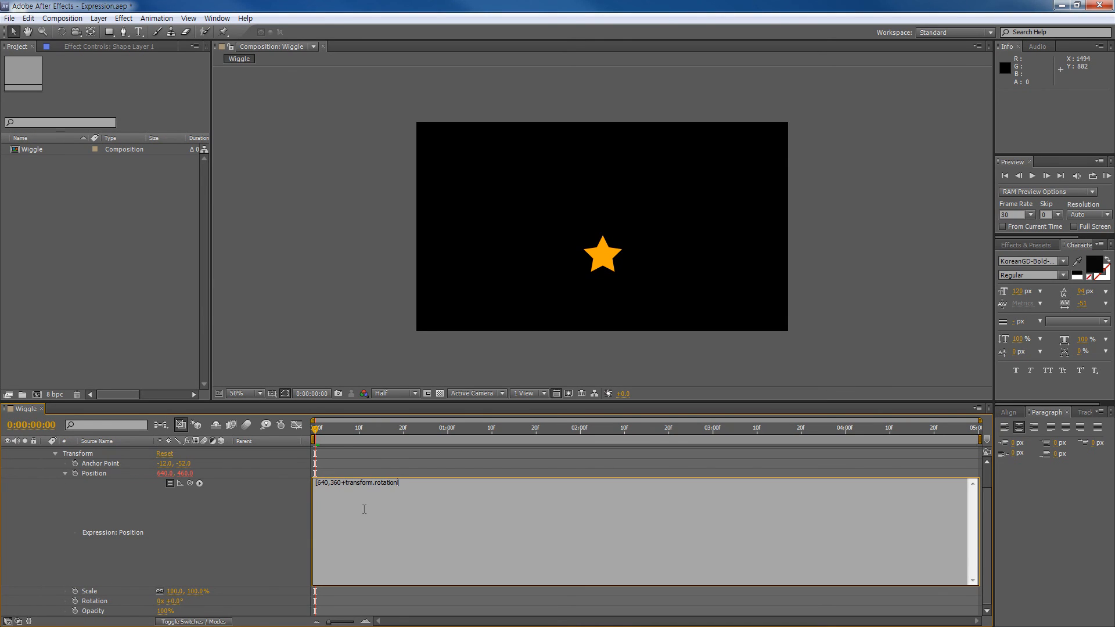
{"action": "key", "text": "BackSpace"}
{"action": "left_click", "coordinate": [438, 466]}
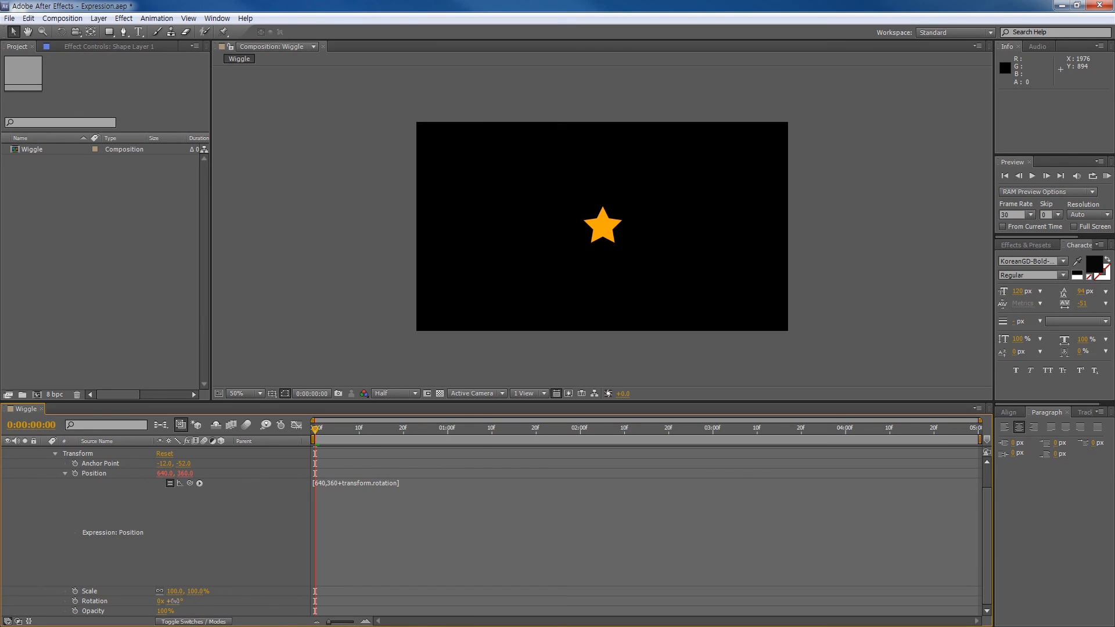
Step: Increase the star's Rotation to 59° and on to 191° to test its link with the vertical position
{"action": "left_click_drag", "start_coordinate": [173, 601], "coordinate": [220, 599]}
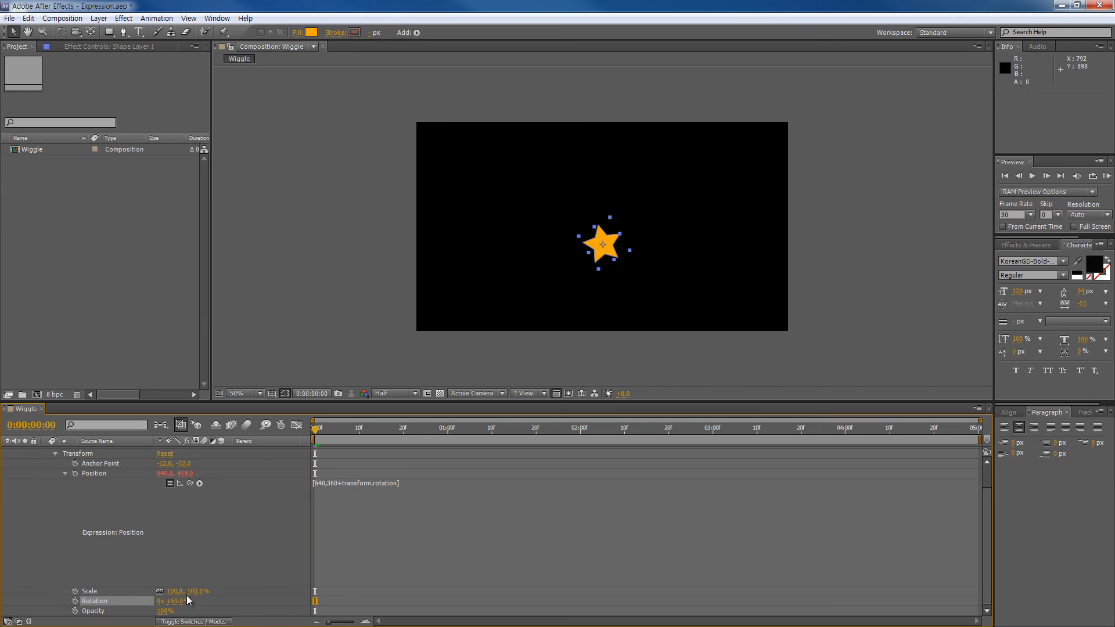
{"action": "left_click_drag", "start_coordinate": [175, 602], "coordinate": [265, 607]}
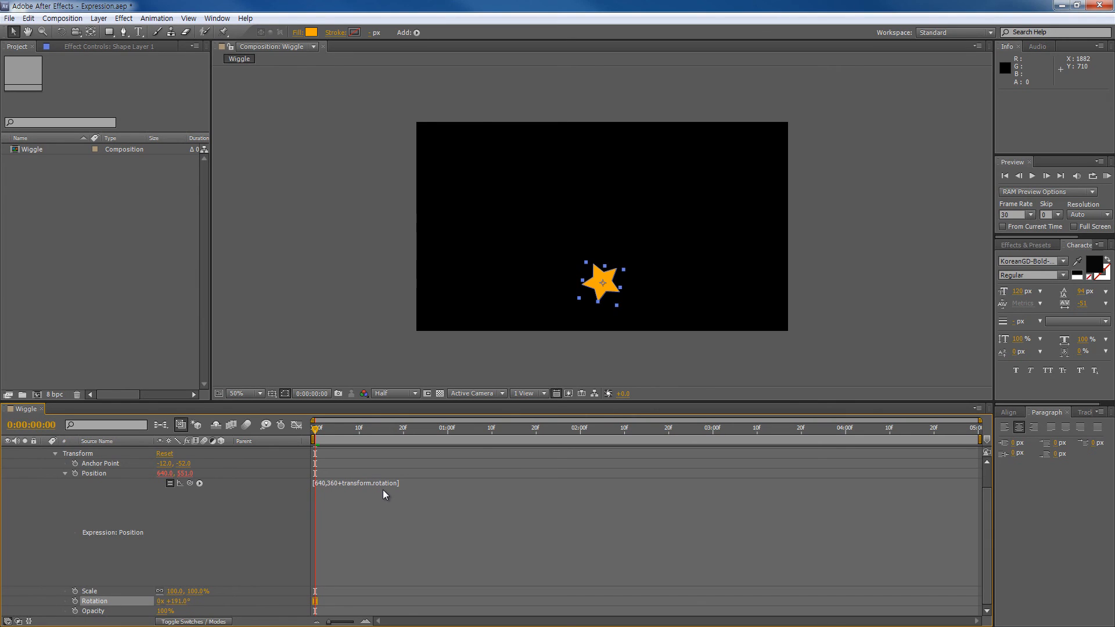
Step: Examine the expression language categories for Position, including the Comp, Layer Properties and Layer Space Transforms functions
{"action": "left_click", "coordinate": [199, 483]}
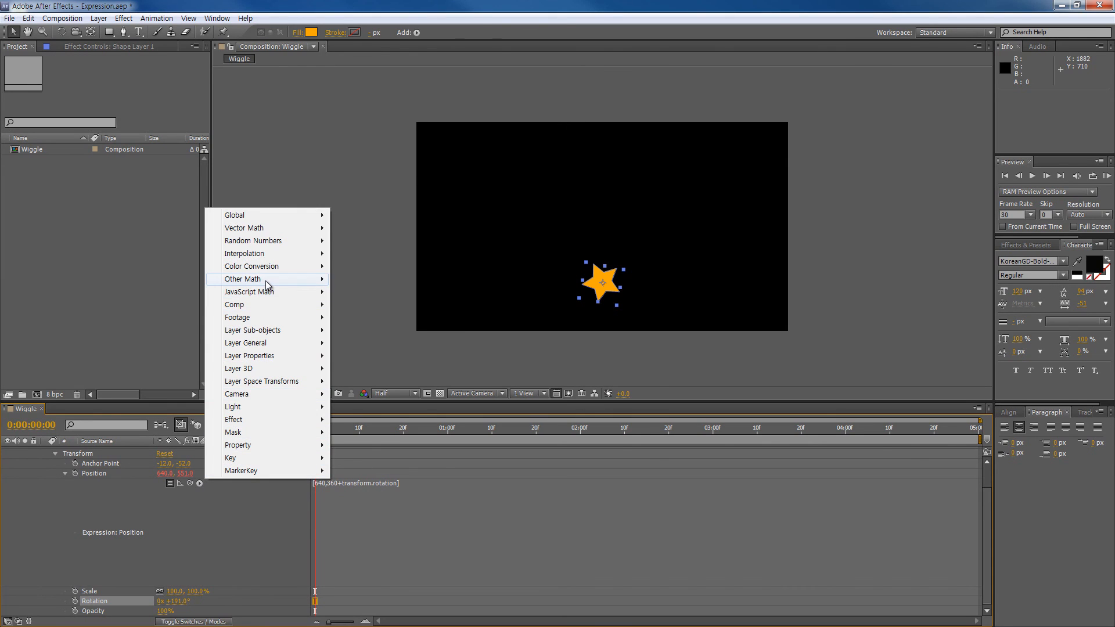
{"action": "mouse_move", "coordinate": [269, 282]}
{"action": "mouse_move", "coordinate": [299, 305]}
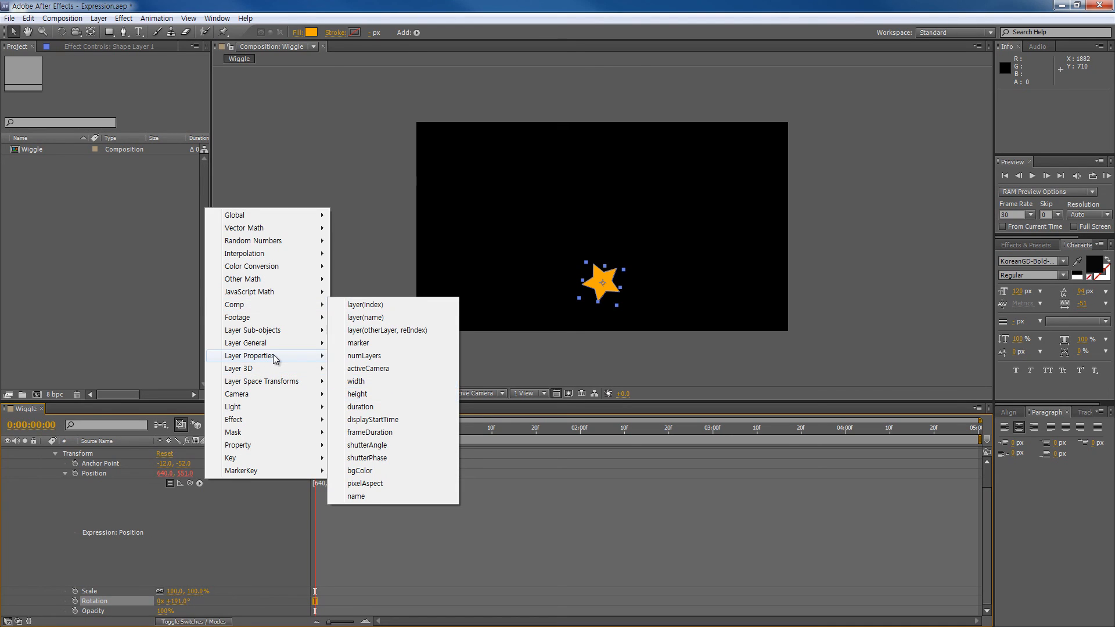
{"action": "mouse_move", "coordinate": [275, 360]}
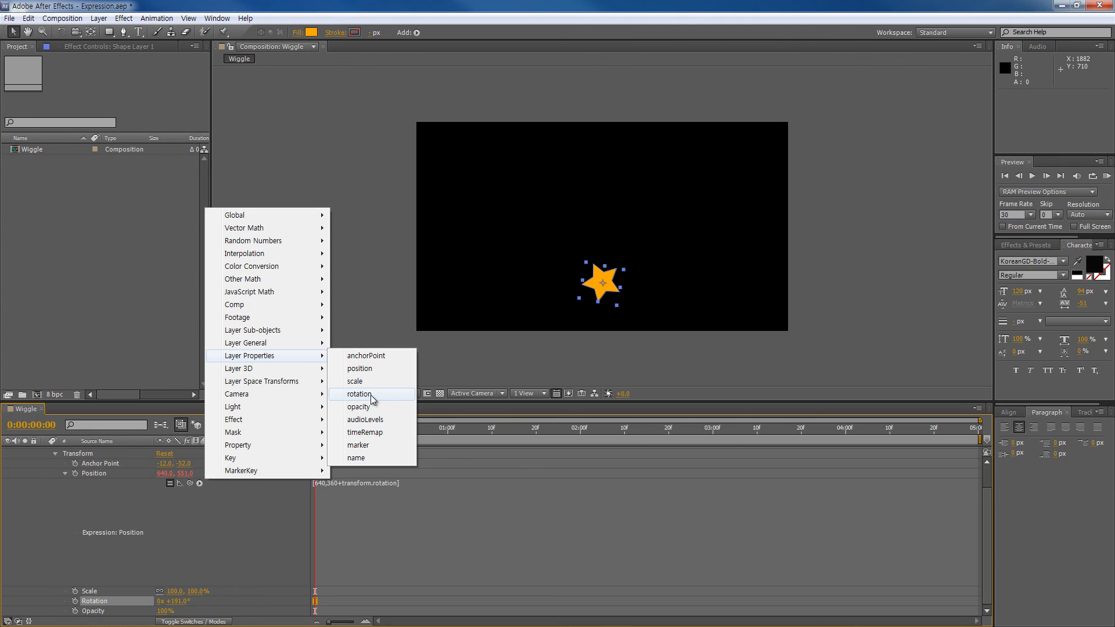
{"action": "mouse_move", "coordinate": [301, 384]}
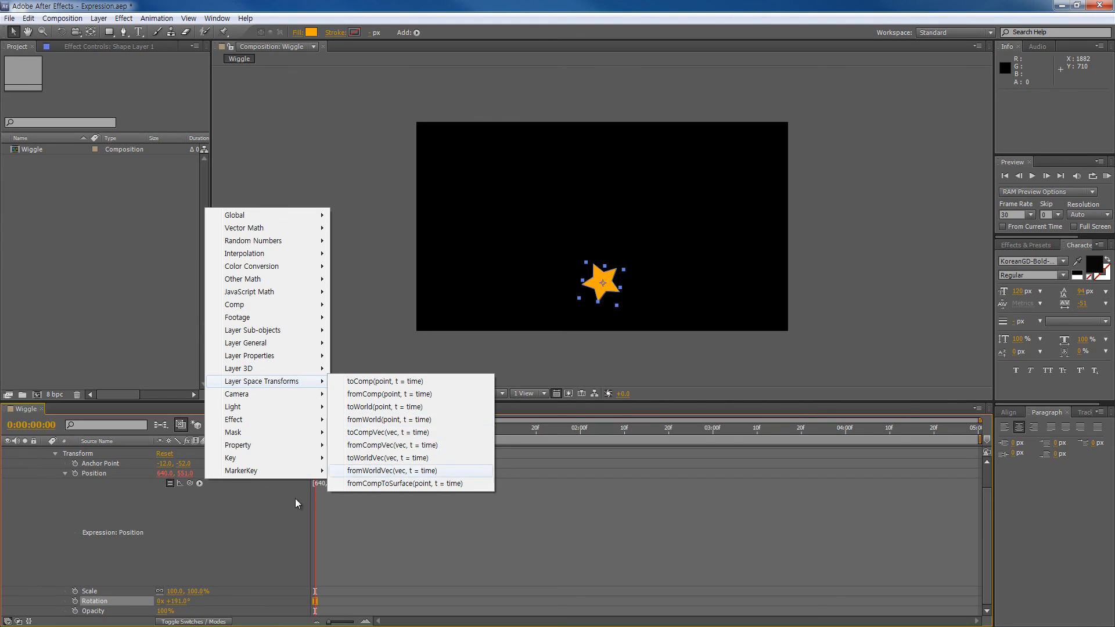
{"action": "left_click", "coordinate": [253, 509]}
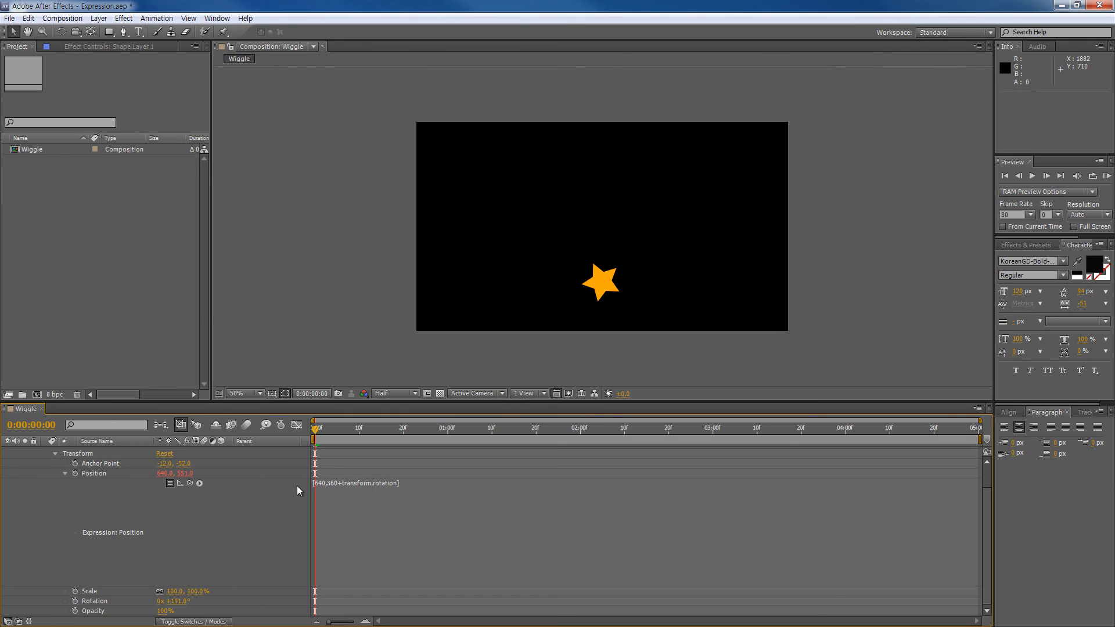
{"action": "left_click", "coordinate": [199, 484]}
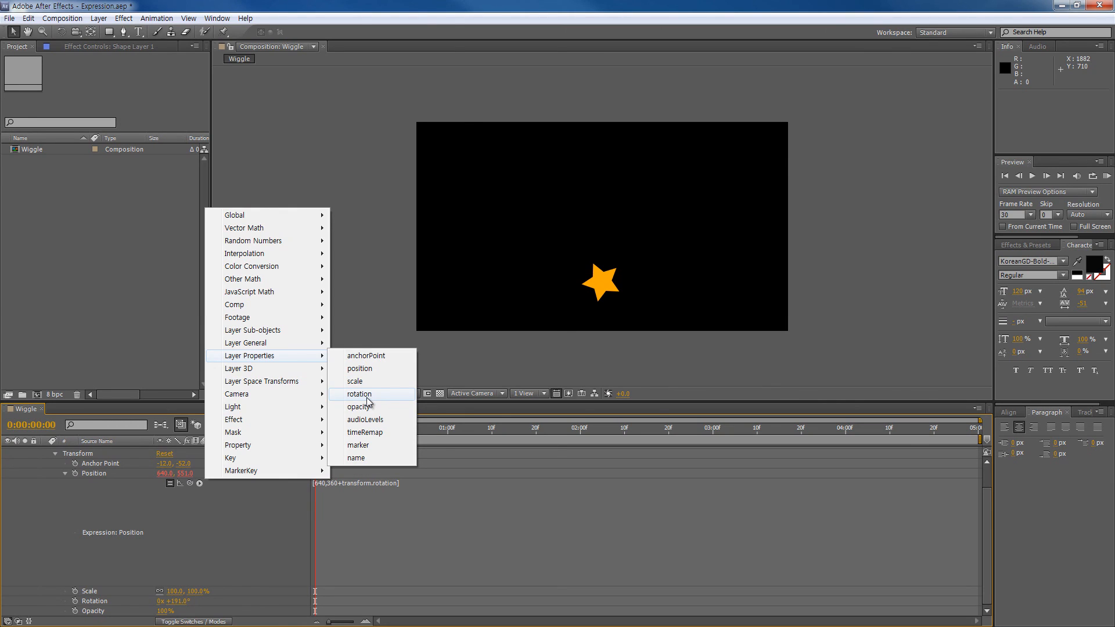
{"action": "left_click", "coordinate": [264, 508]}
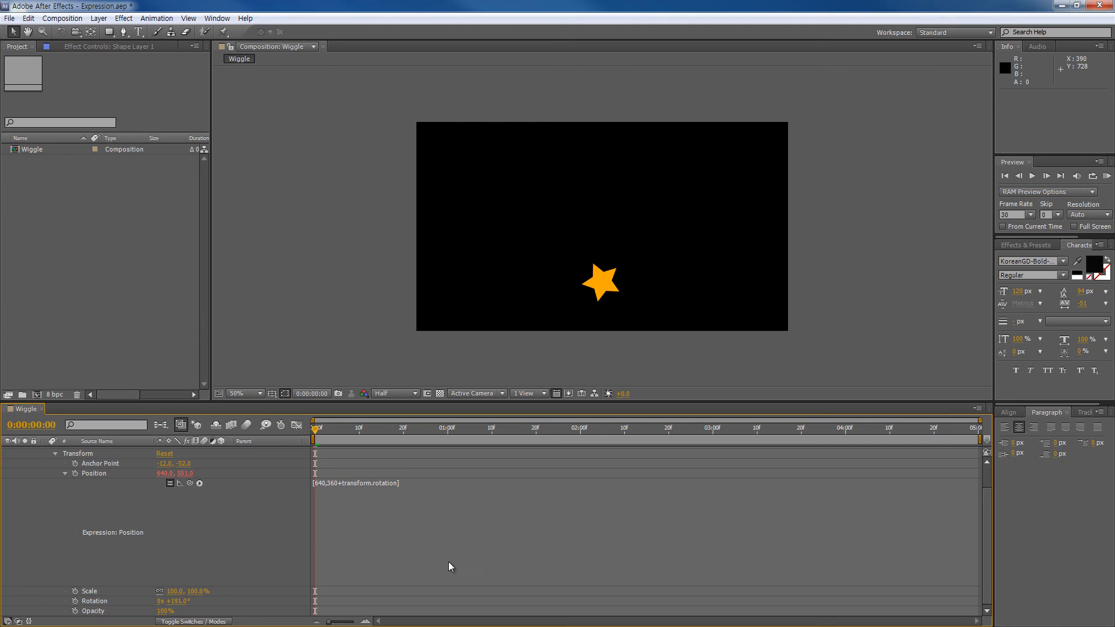
Step: Clear the star's Position expression, check the Property functions for the wiggle syntax, and enter wiggle(1,500)
{"action": "left_click", "coordinate": [389, 488]}
{"action": "left_click_drag", "start_coordinate": [431, 483], "coordinate": [171, 483]}
{"action": "key", "text": "BackSpace"}
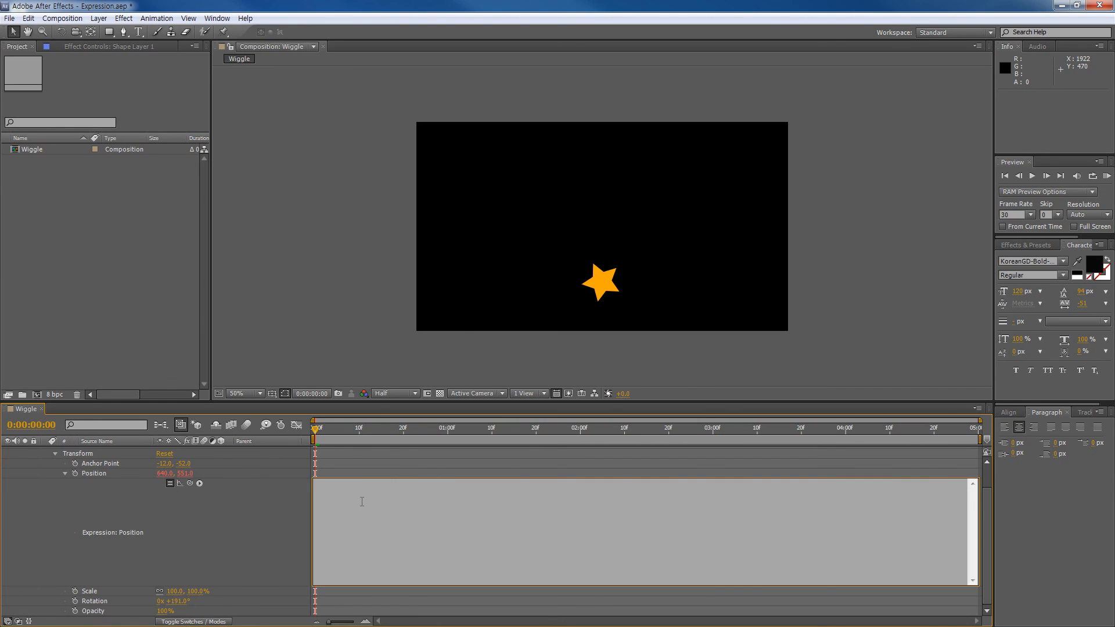
{"action": "left_click", "coordinate": [200, 484]}
{"action": "mouse_move", "coordinate": [260, 447]}
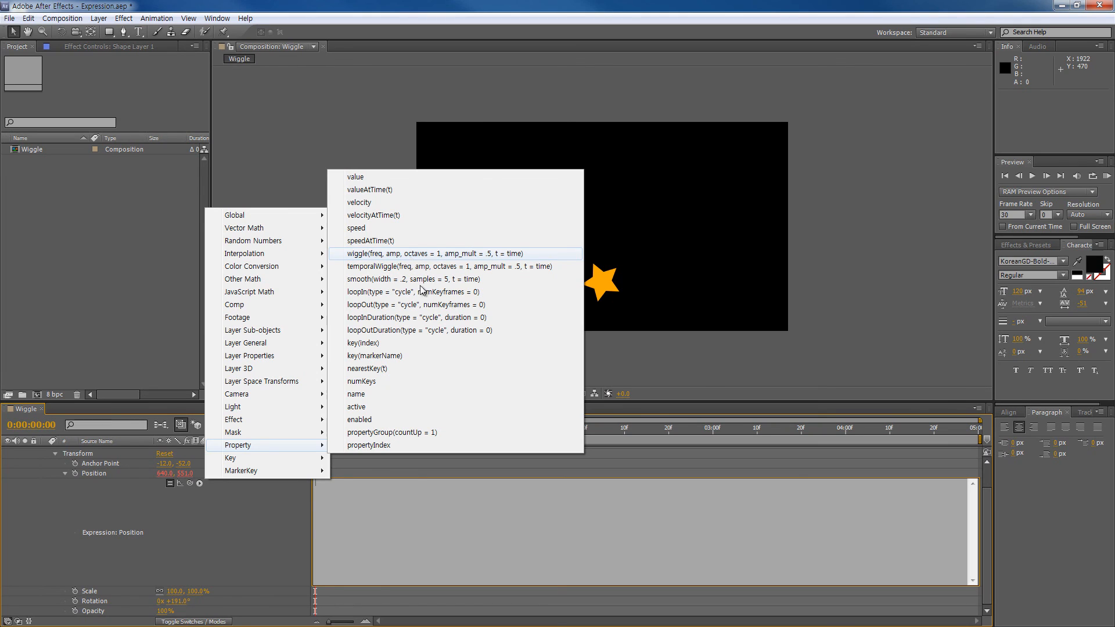
{"action": "left_click", "coordinate": [381, 496]}
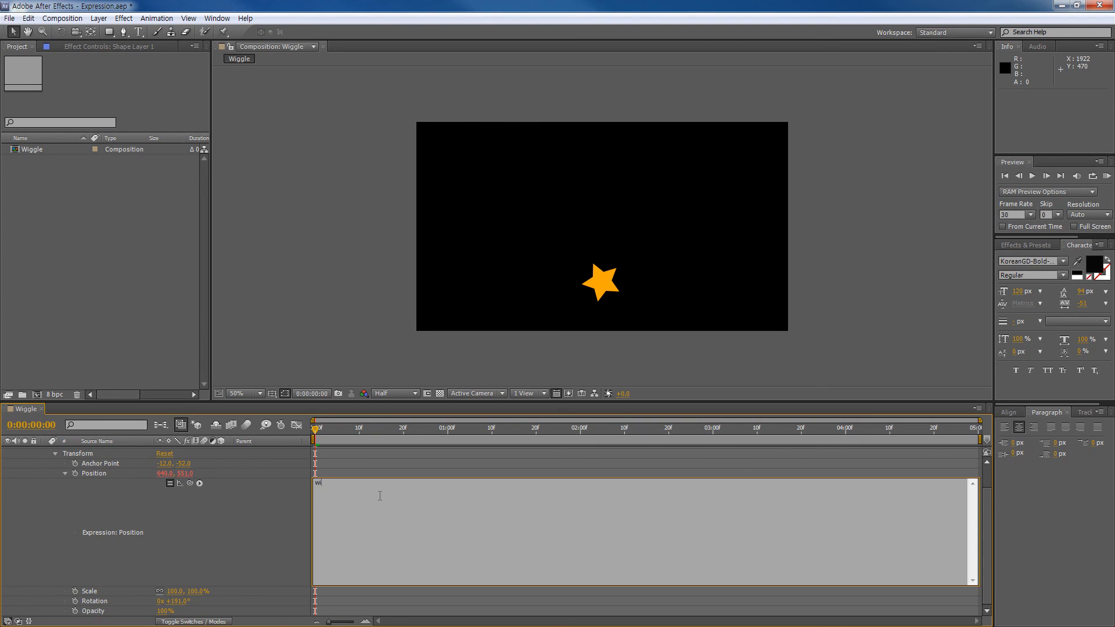
{"action": "type", "text": "wiggl"}
{"action": "type", "text": "1,"}
{"action": "type", "text": "500"}
{"action": "left_click", "coordinate": [520, 460]}
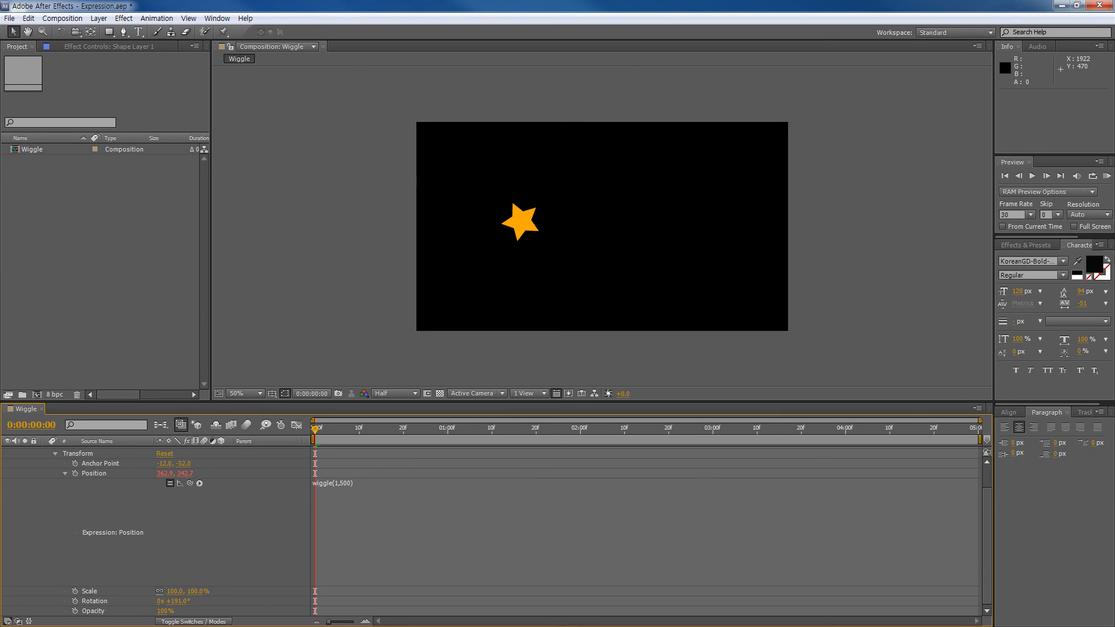
Step: Play a RAM preview of the wiggling star, stop it, and scrub the current time to 0:00:01:18
{"action": "left_click", "coordinate": [1107, 176]}
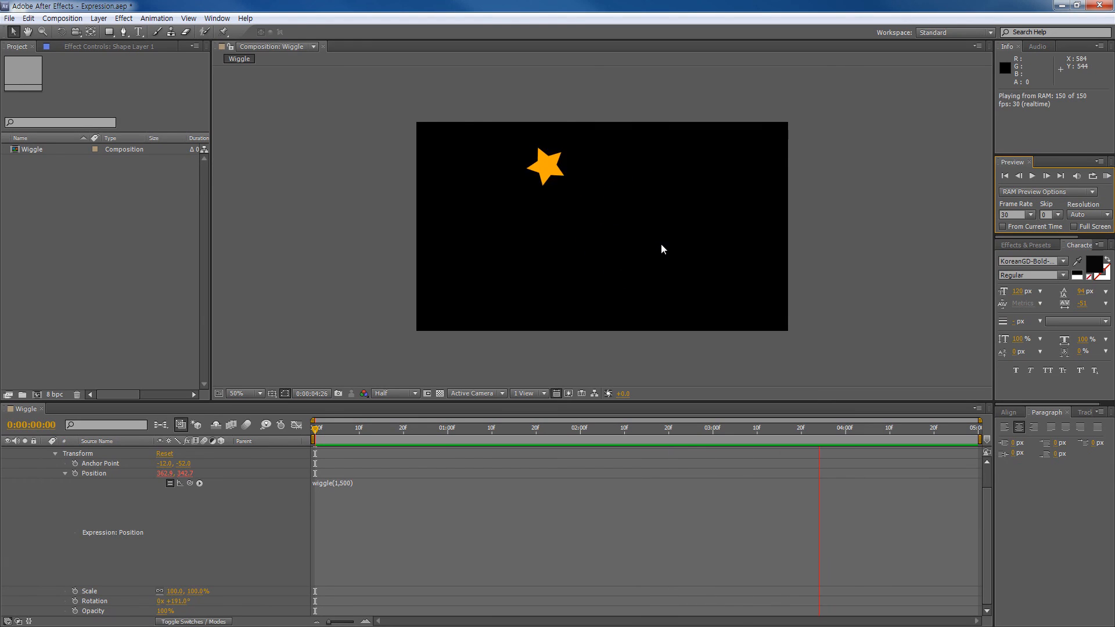
{"action": "key", "text": "space"}
{"action": "left_click", "coordinate": [341, 485]}
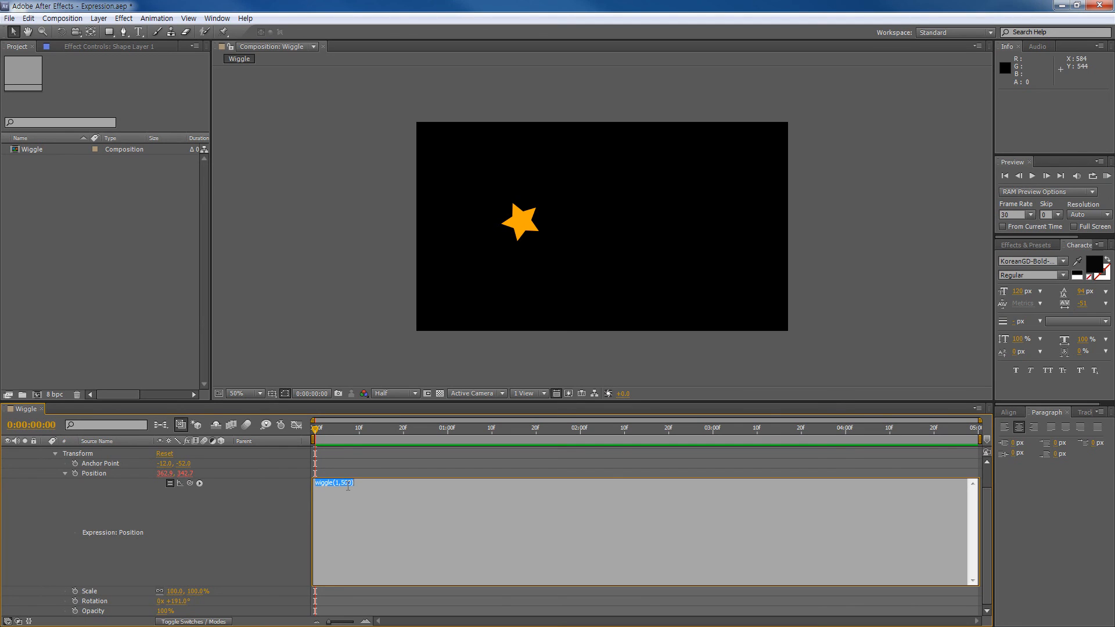
{"action": "left_click_drag", "start_coordinate": [326, 430], "coordinate": [529, 434]}
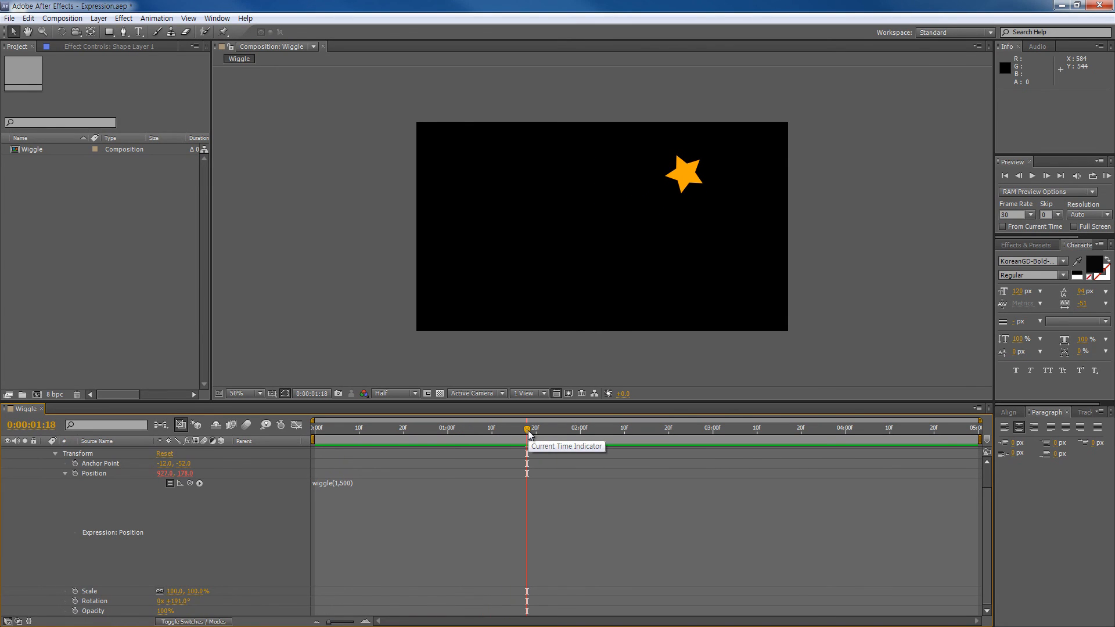
Step: Return the current time to 0:00:00:00 and play a RAM preview of the position wiggle, stopping it after viewing
{"action": "left_click", "coordinate": [314, 428]}
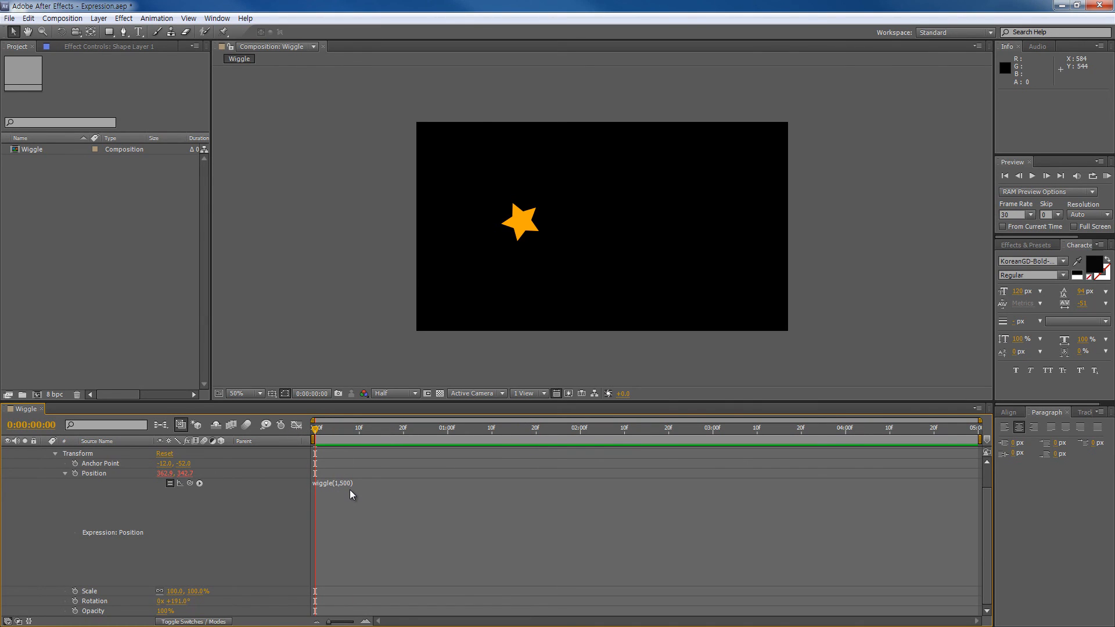
{"action": "left_click_drag", "start_coordinate": [328, 435], "coordinate": [299, 435]}
{"action": "left_click", "coordinate": [1107, 180]}
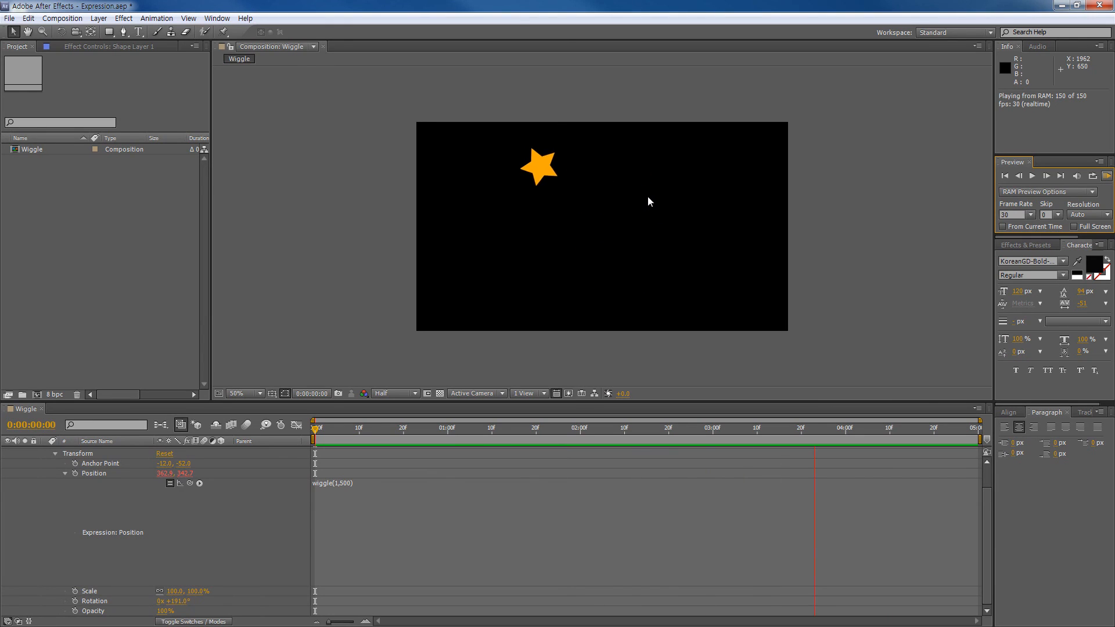
{"action": "left_click", "coordinate": [1107, 176]}
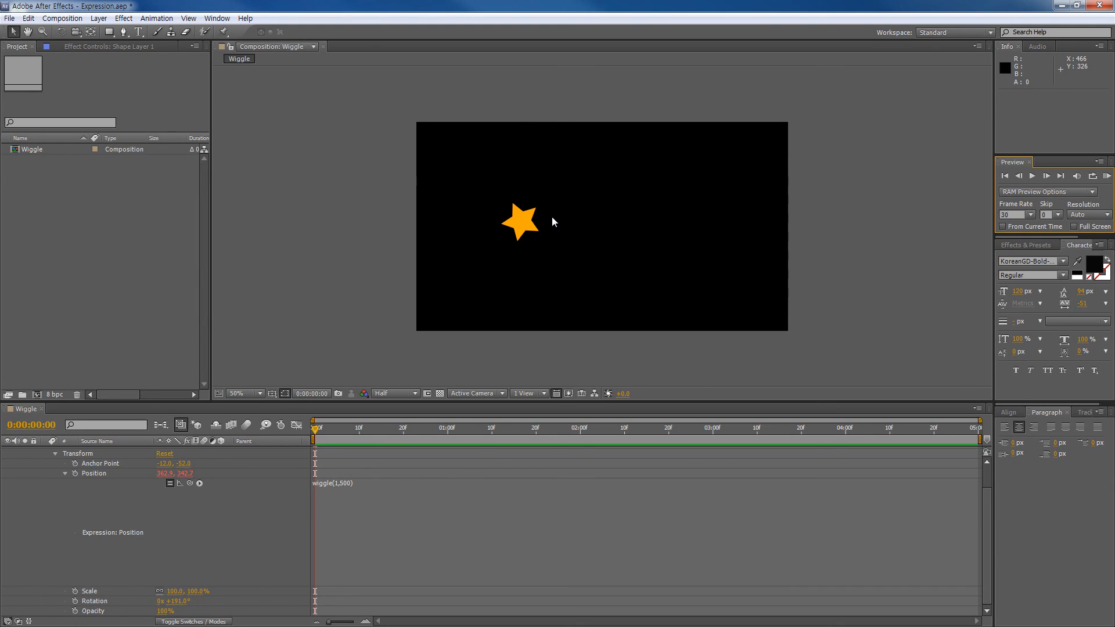
Step: Add the expression wiggle(1,180) to the star's Rotation, then run and stop a RAM preview
{"action": "left_click", "coordinate": [97, 604]}
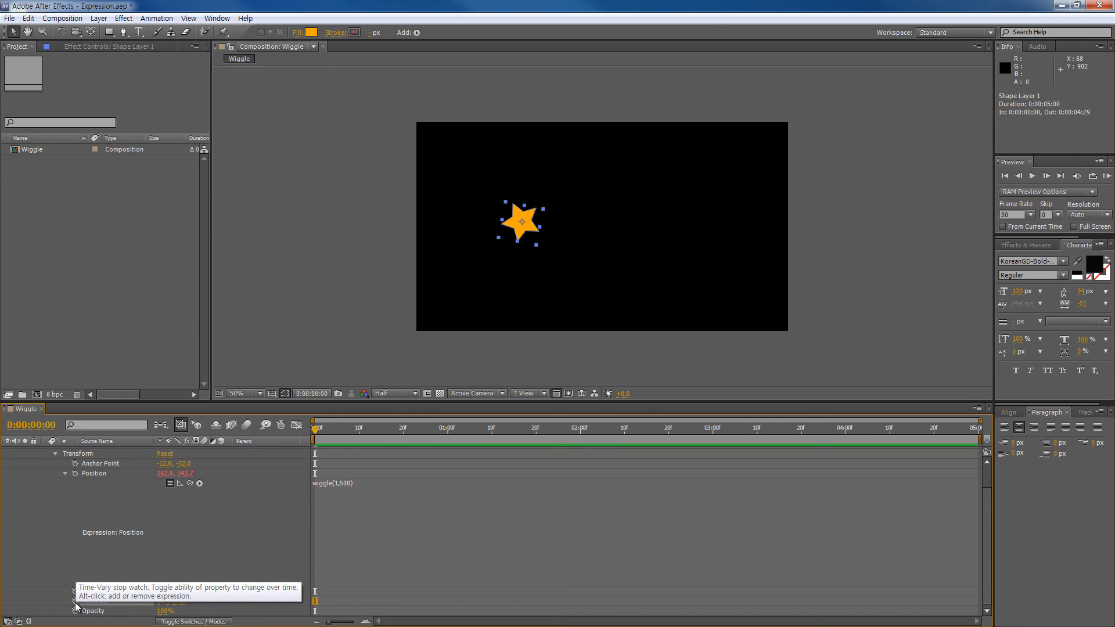
{"action": "left_click", "coordinate": [76, 603], "text": "alt"}
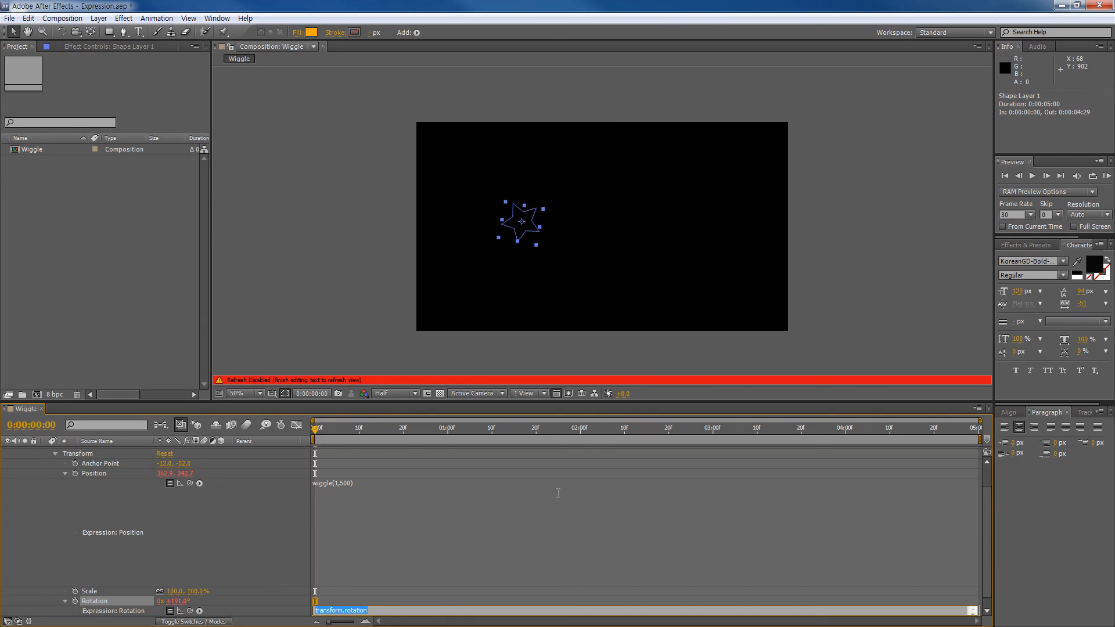
{"action": "type", "text": "wiggle(1,180"}
{"action": "left_click", "coordinate": [517, 462]}
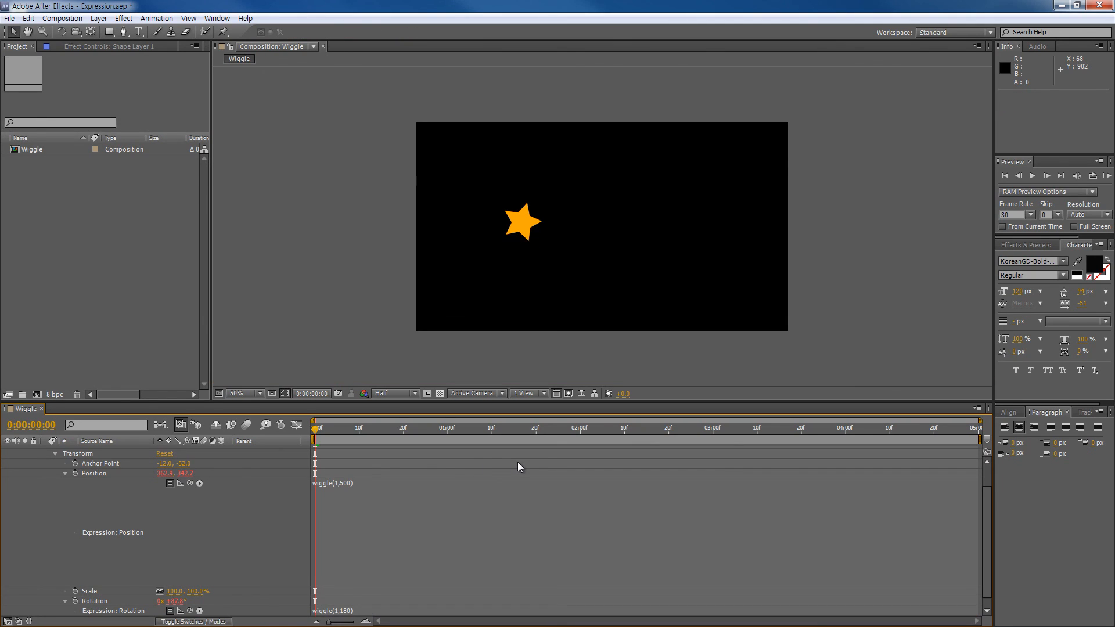
{"action": "left_click", "coordinate": [1106, 178]}
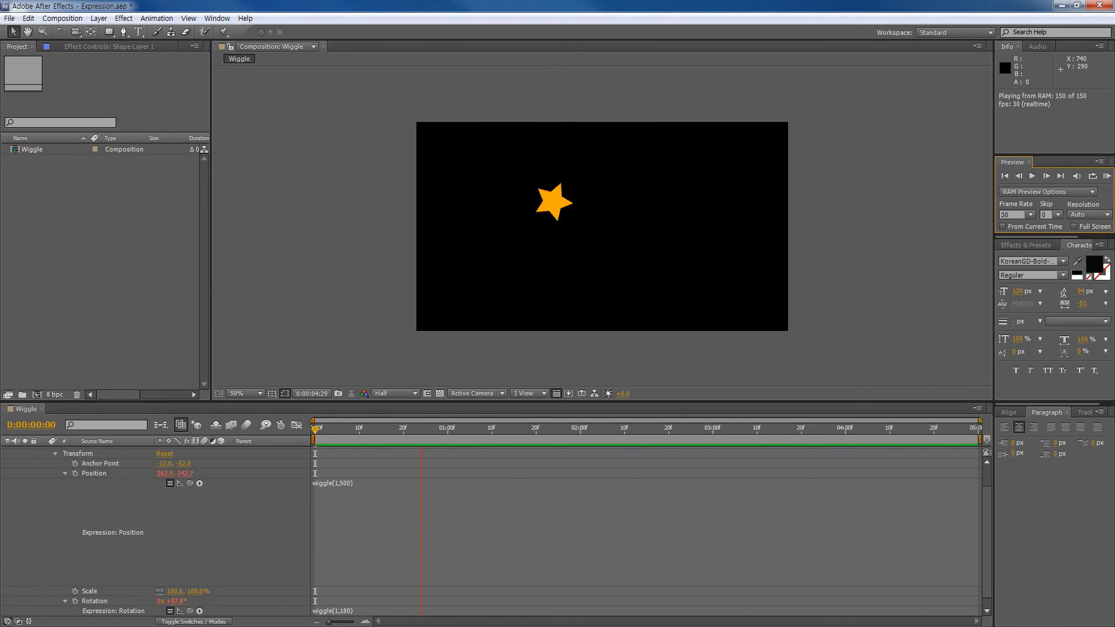
{"action": "key", "text": "space"}
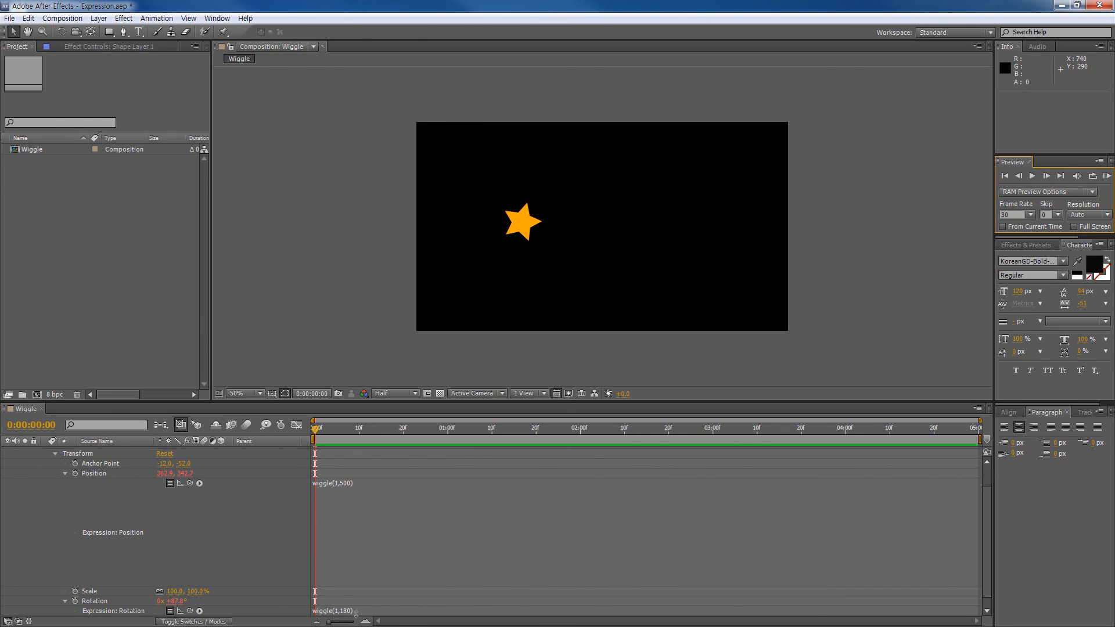
Step: Change the star's Rotation expression to wiggle(1,360), then run and stop a RAM preview
{"action": "left_click", "coordinate": [391, 611]}
{"action": "key", "text": "Left"}
{"action": "key", "text": "Left"}
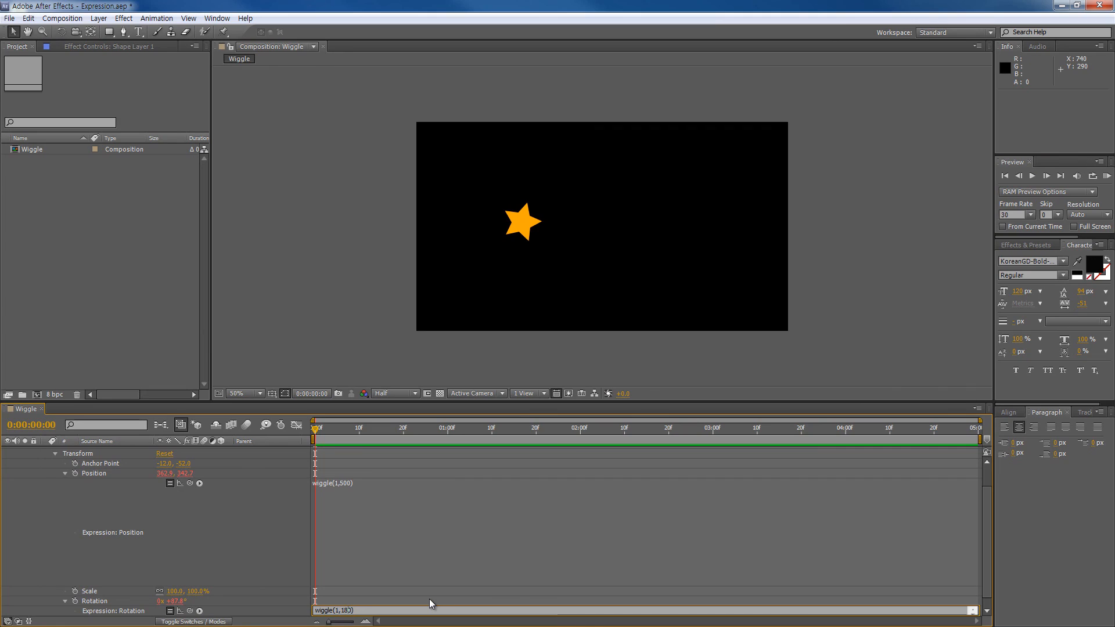
{"action": "key", "text": "BackSpace"}
{"action": "key", "text": "BackSpace"}
{"action": "key", "text": "BackSpace"}
{"action": "type", "text": "360"}
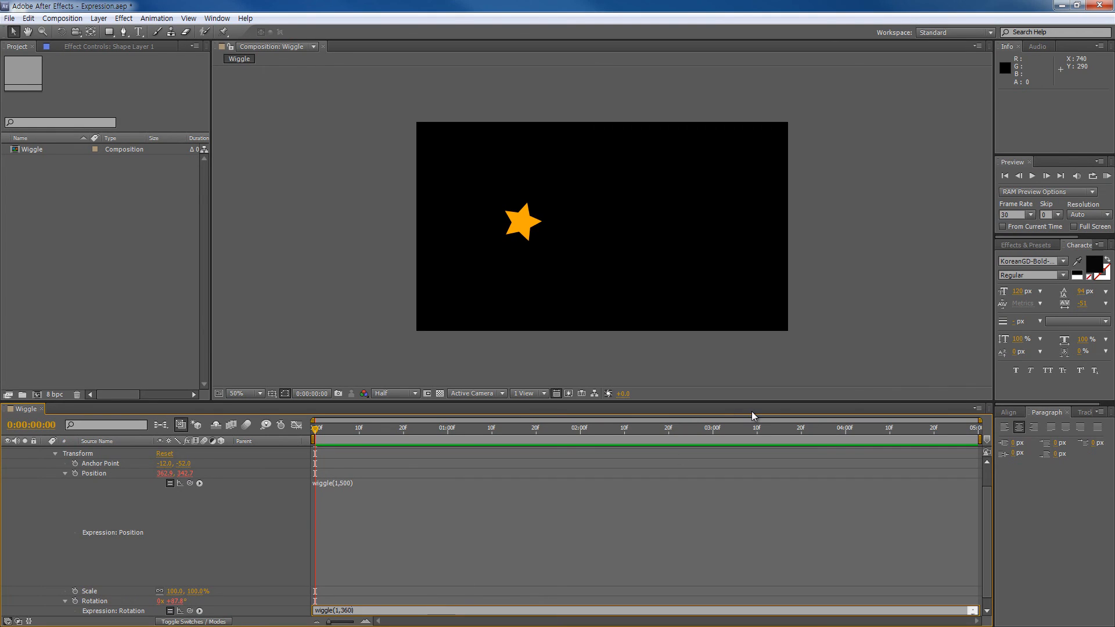
{"action": "left_click", "coordinate": [1107, 176]}
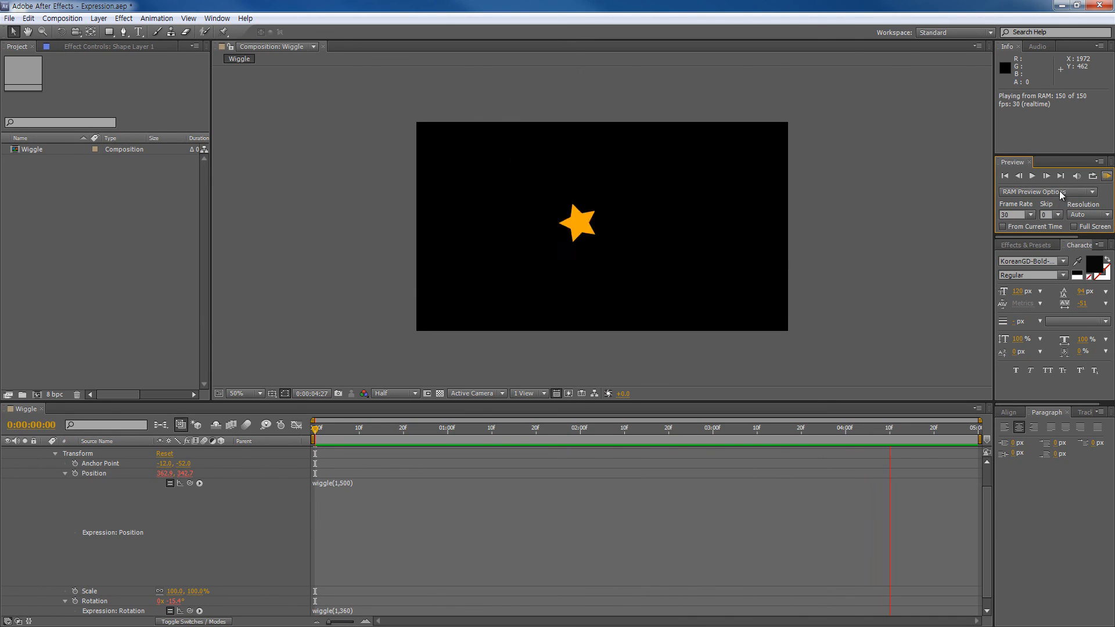
{"action": "key", "text": "space"}
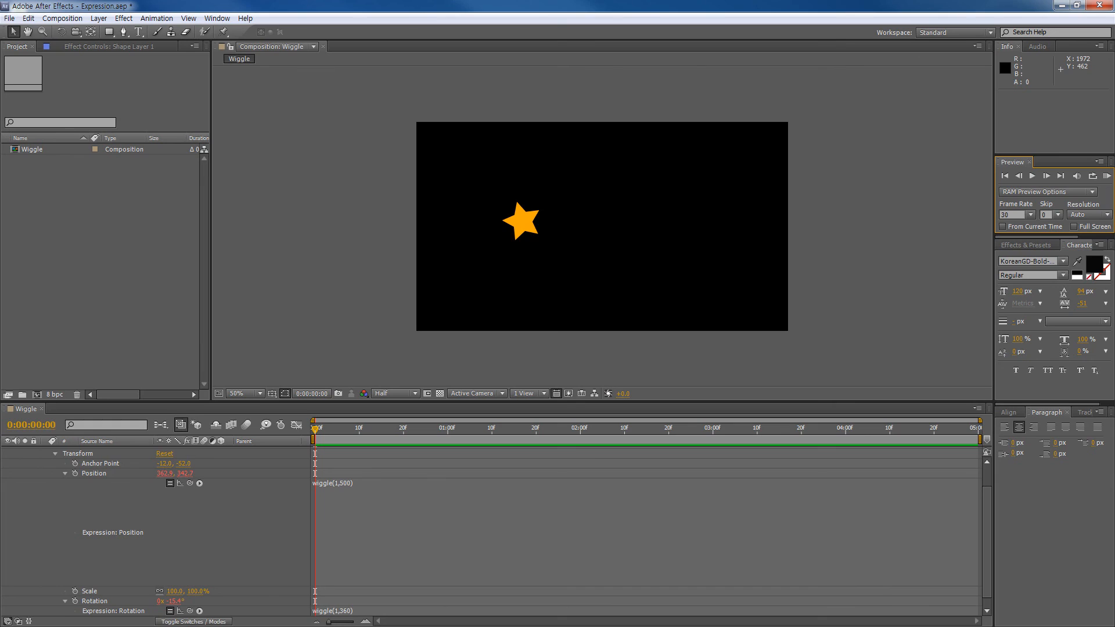
Step: Collapse Shape Layer 1 and duplicate it seven times to get eight star layers, then run and stop a RAM preview
{"action": "scroll", "coordinate": [104, 523], "scroll_direction": "up", "scroll_amount": 1}
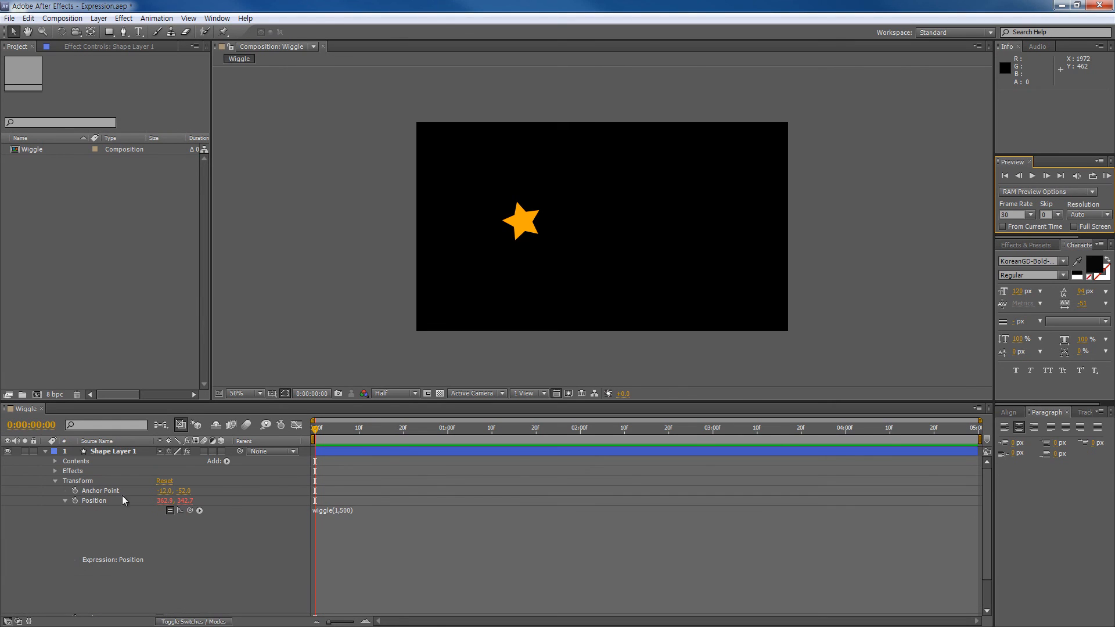
{"action": "left_click", "coordinate": [45, 452]}
{"action": "left_click", "coordinate": [107, 451]}
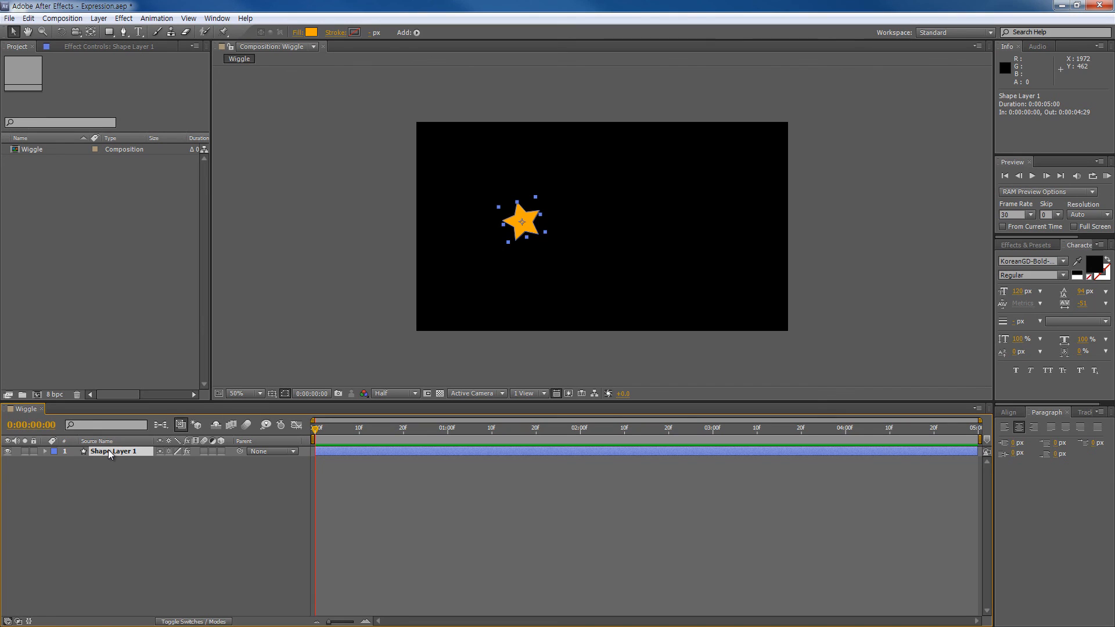
{"action": "key", "text": "ctrl+d"}
{"action": "key", "text": "ctrl+d"}
{"action": "key", "text": "ctrl+d"}
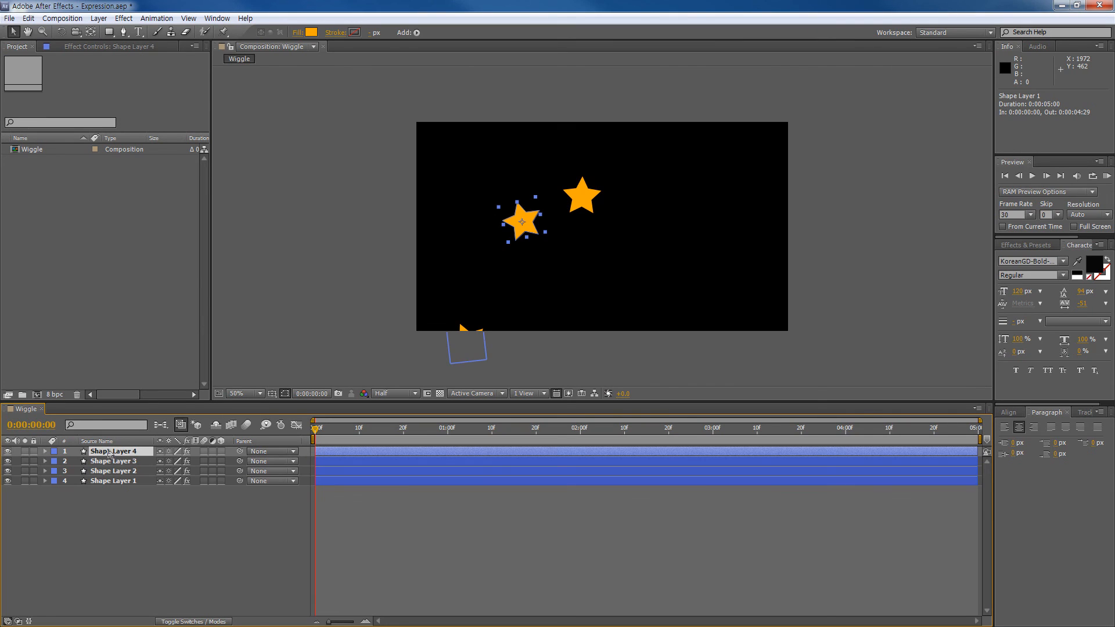
{"action": "key", "text": "ctrl+d"}
{"action": "key", "text": "ctrl+d"}
{"action": "key", "text": "ctrl+d"}
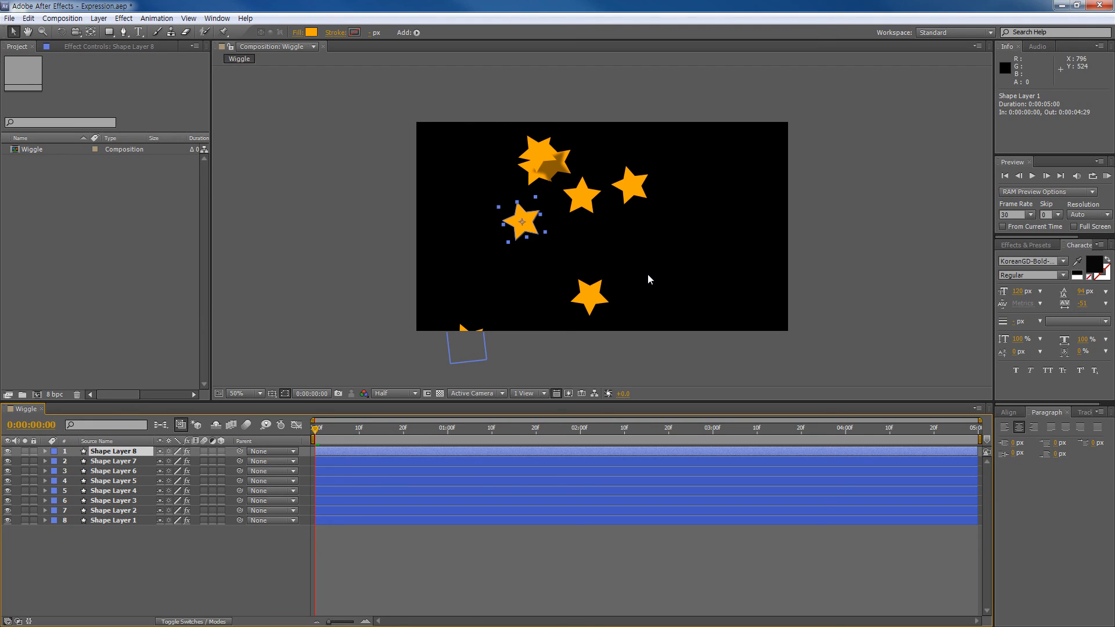
{"action": "left_click", "coordinate": [1107, 177]}
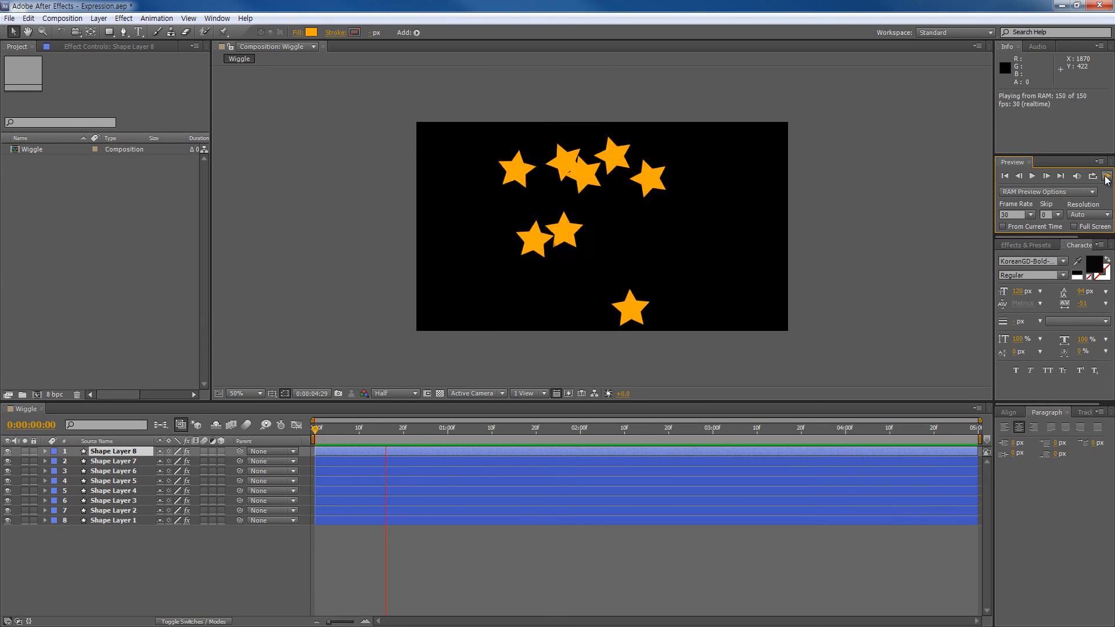
{"action": "left_click", "coordinate": [1107, 178]}
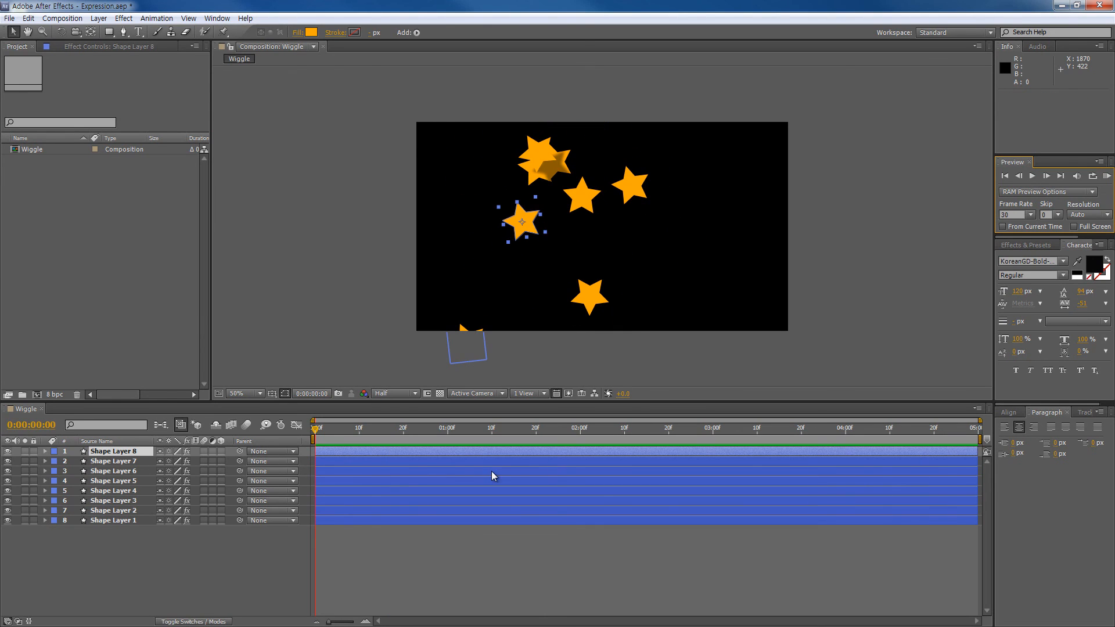
Step: Turn all eight shape layers into 3D layers, then run and stop a RAM preview
{"action": "left_click", "coordinate": [112, 521], "text": "shift"}
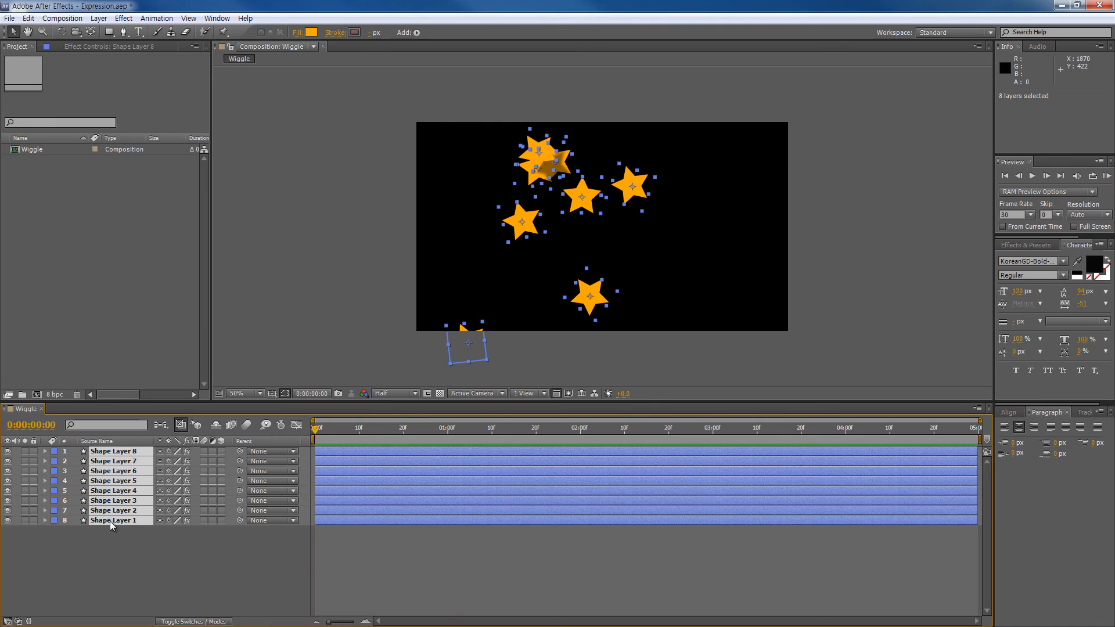
{"action": "left_click", "coordinate": [223, 452]}
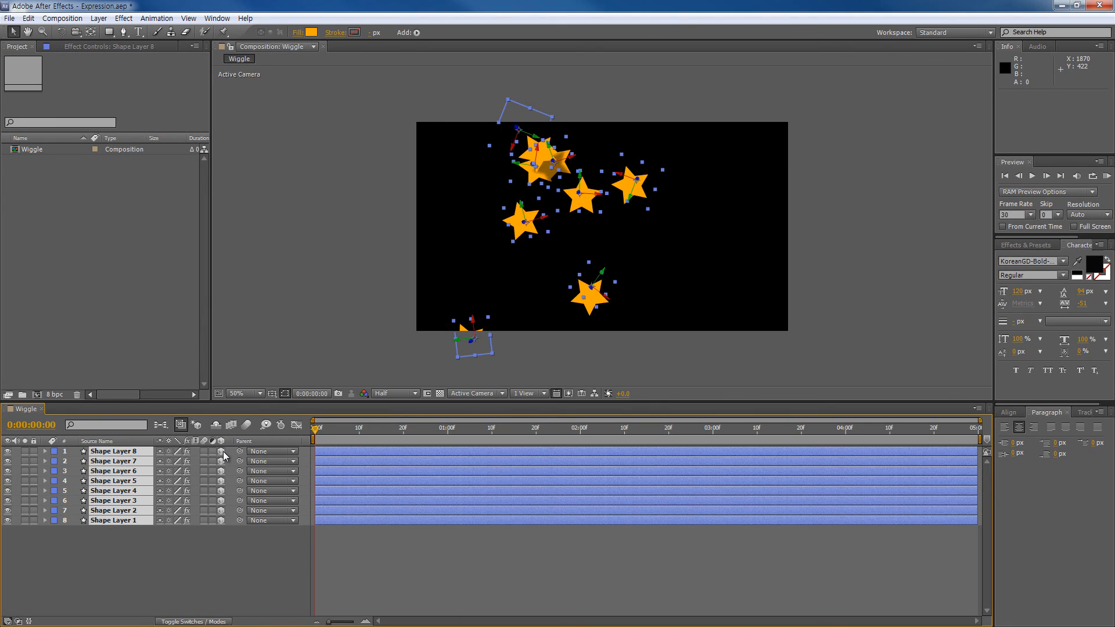
{"action": "left_click", "coordinate": [1107, 176]}
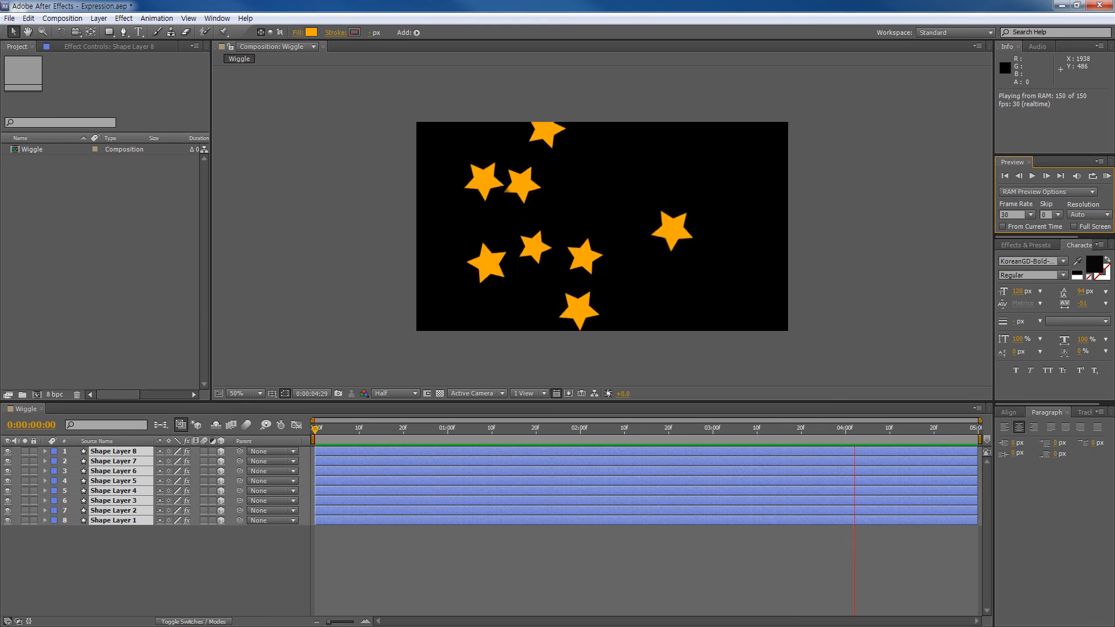
{"action": "left_click", "coordinate": [1107, 176]}
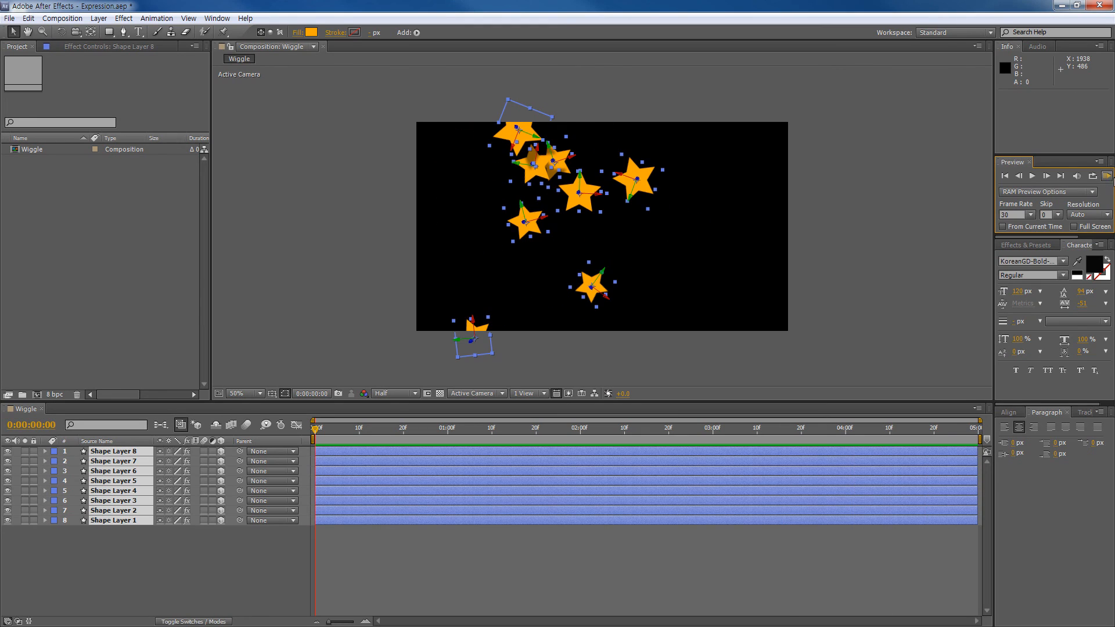
Step: Enable motion blur for all eight shape layers and the composition, then run and stop a RAM preview
{"action": "left_click", "coordinate": [203, 451]}
{"action": "left_click", "coordinate": [247, 425]}
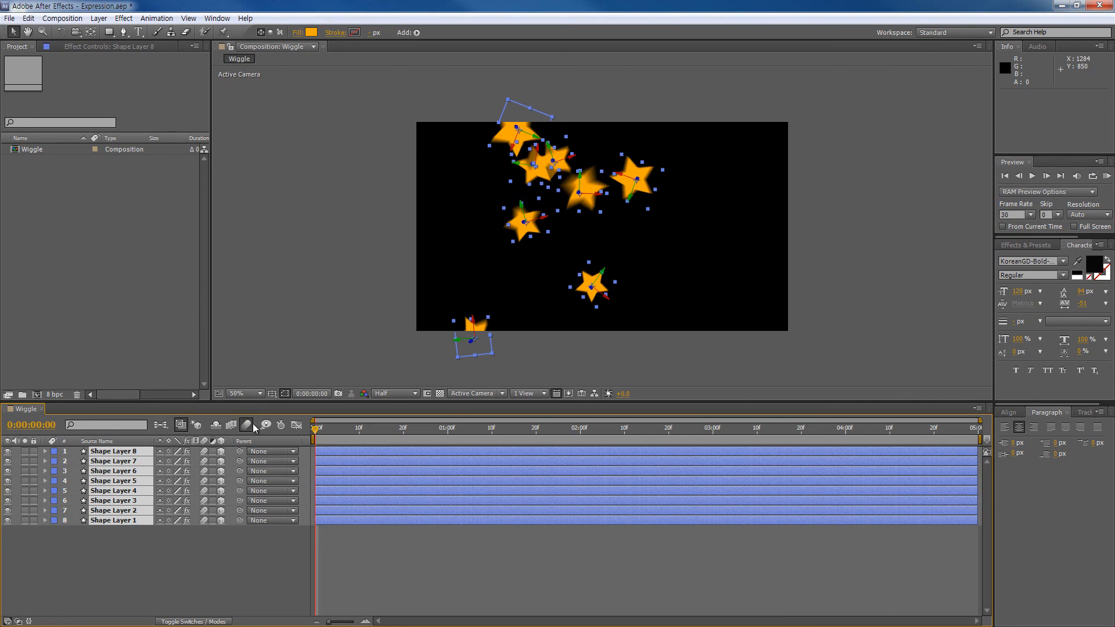
{"action": "left_click", "coordinate": [1107, 176]}
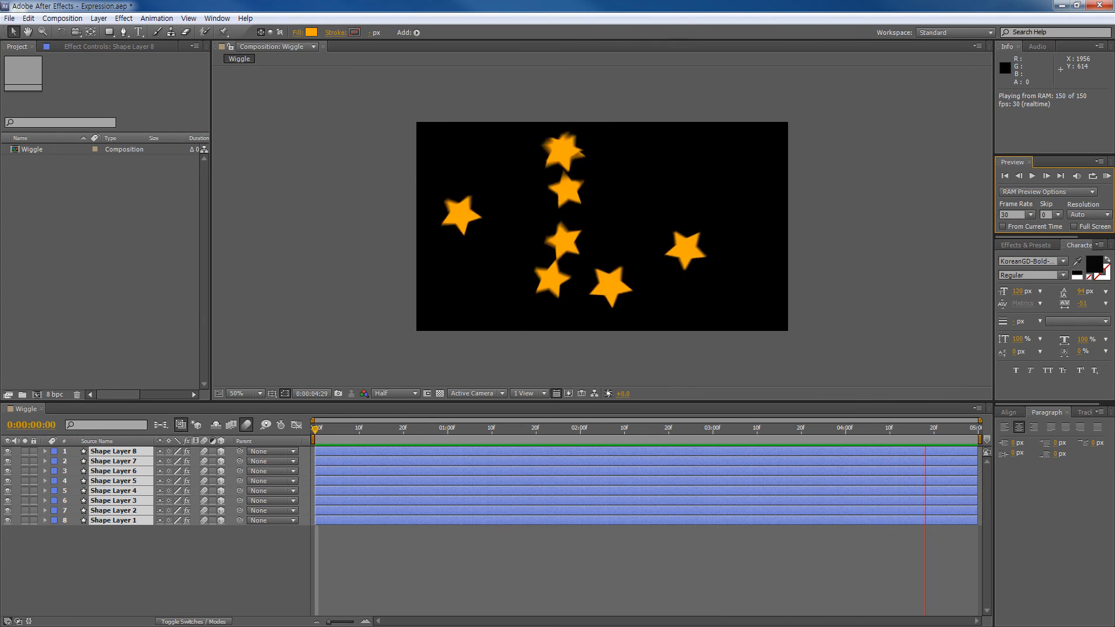
{"action": "left_click", "coordinate": [1106, 177]}
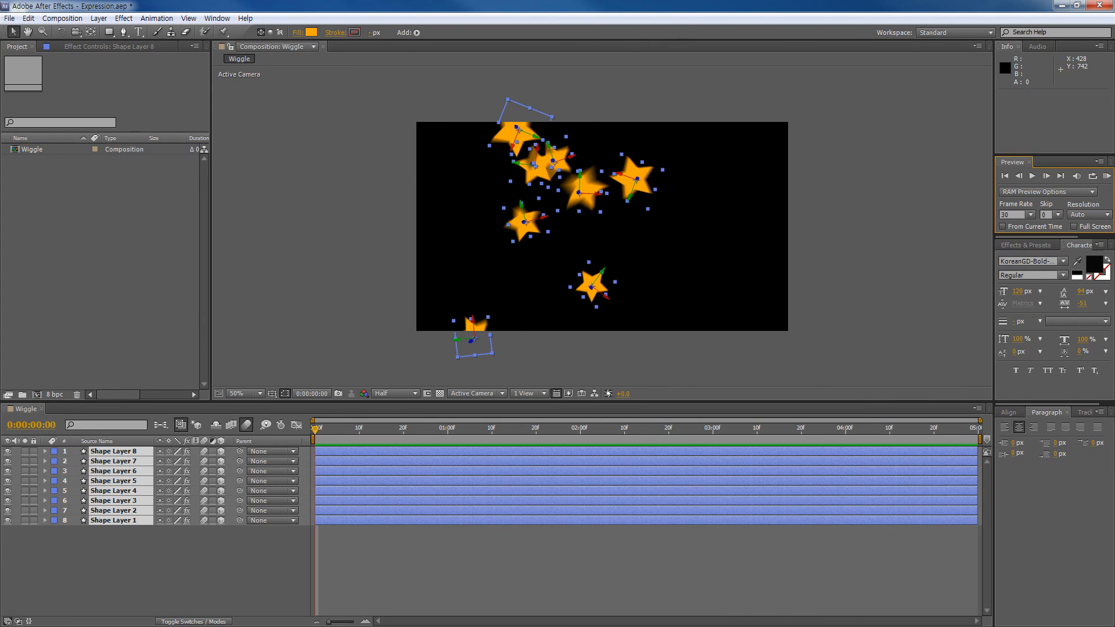